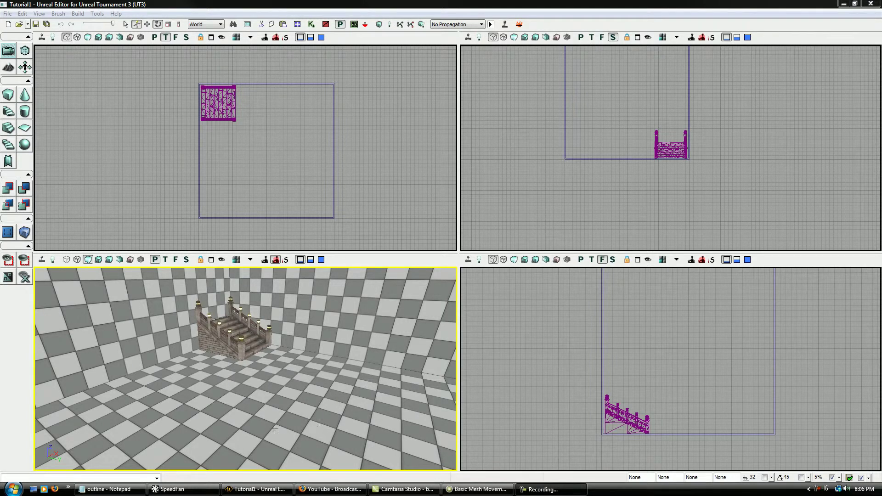
Inspect the staircase with Lit shading in the perspective view and return the view to Unlit shading
{"action": "right_click_drag", "start_coordinate": [274, 429], "coordinate": [295, 418]}
{"action": "left_click_drag", "start_coordinate": [295, 419], "coordinate": [287, 383]}
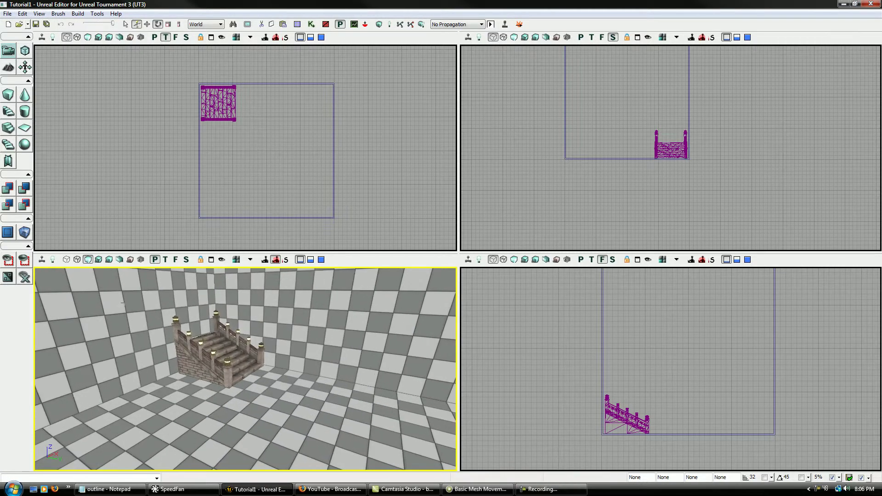
{"action": "left_click", "coordinate": [97, 261]}
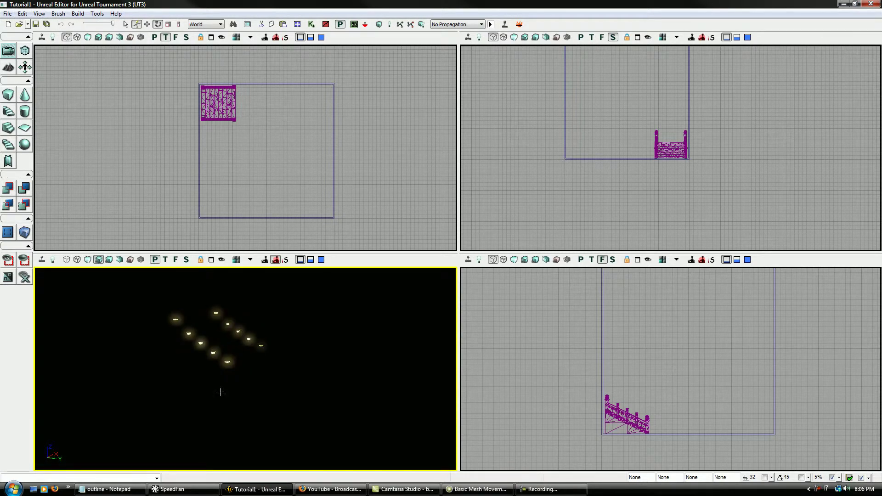
{"action": "left_click_drag", "start_coordinate": [220, 392], "coordinate": [216, 410]}
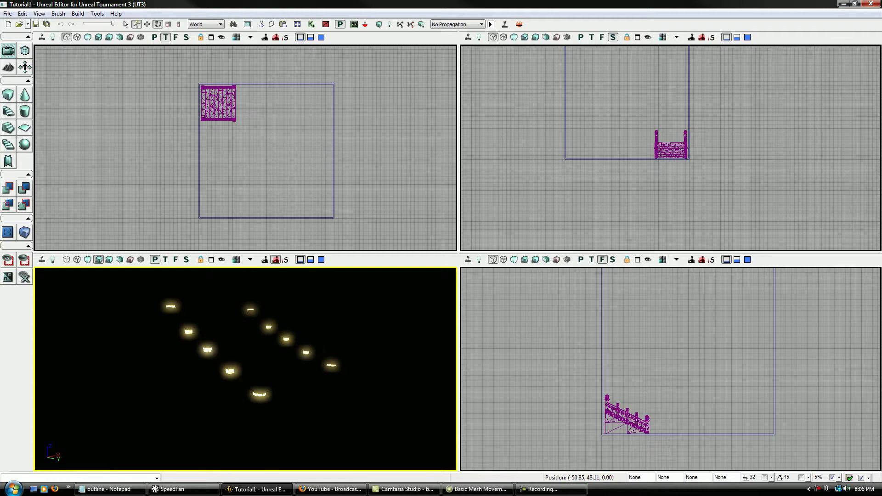
{"action": "left_click_drag", "start_coordinate": [237, 374], "coordinate": [230, 392]}
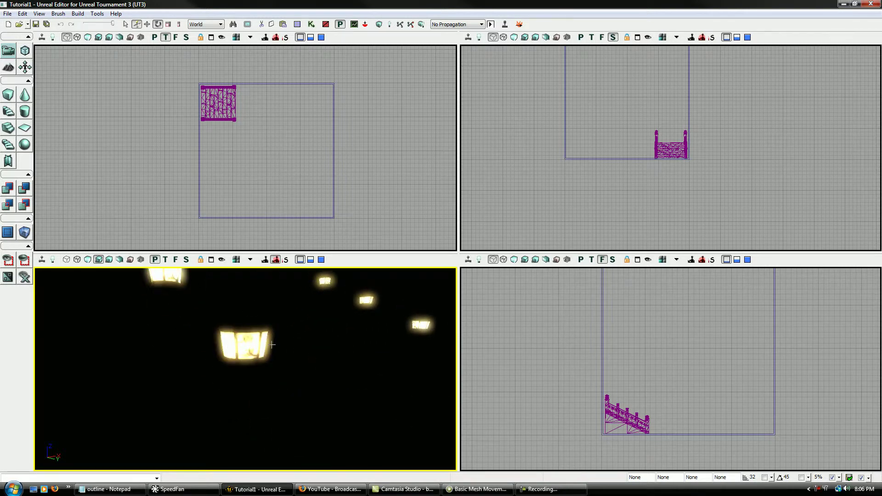
{"action": "left_click_drag", "start_coordinate": [272, 344], "coordinate": [272, 390]}
{"action": "mouse_move", "coordinate": [272, 390]}
{"action": "right_mouse_down"}
{"action": "mouse_move", "coordinate": [257, 409]}
{"action": "mouse_move", "coordinate": [276, 397]}
{"action": "right_mouse_up"}
{"action": "left_click", "coordinate": [78, 260]}
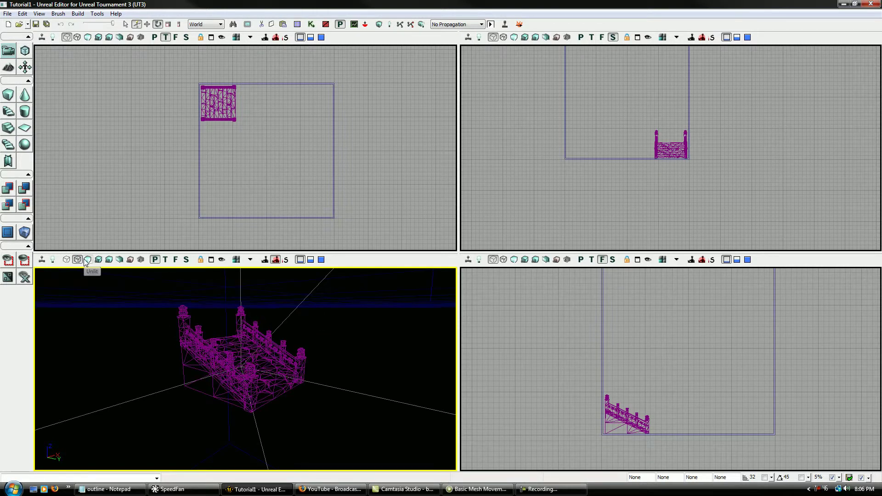
{"action": "left_click", "coordinate": [88, 260]}
Add a point light on the room floor in front of the staircase and switch to the translation widget
{"action": "right_click_drag", "start_coordinate": [245, 367], "coordinate": [259, 400]}
{"action": "left_click_drag", "start_coordinate": [259, 399], "coordinate": [239, 423]}
{"action": "right_click_drag", "start_coordinate": [239, 423], "coordinate": [253, 409]}
{"action": "left_click_drag", "start_coordinate": [249, 404], "coordinate": [248, 416]}
{"action": "mouse_move", "coordinate": [257, 489]}
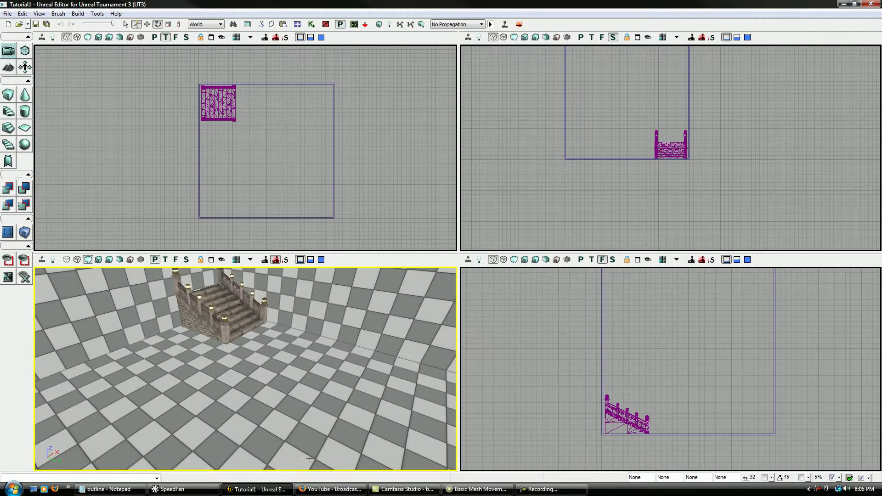
{"action": "left_click", "coordinate": [259, 425]}
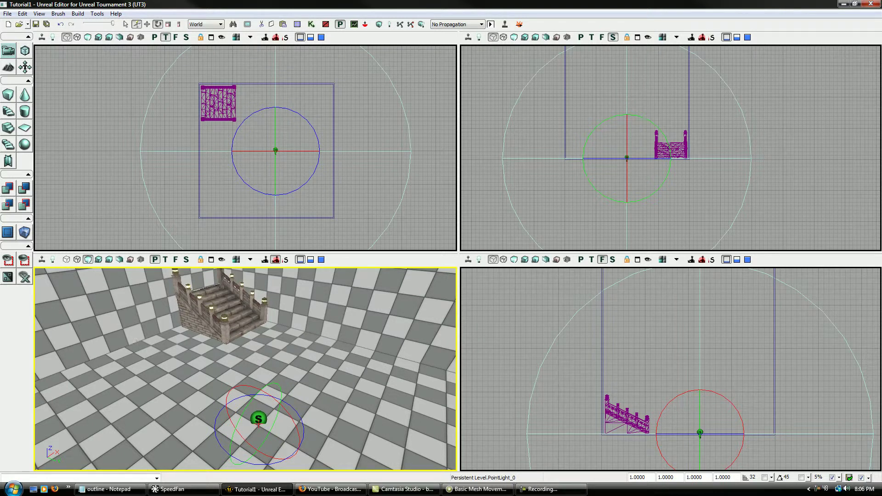
{"action": "key", "text": "space"}
{"action": "key", "text": "space"}
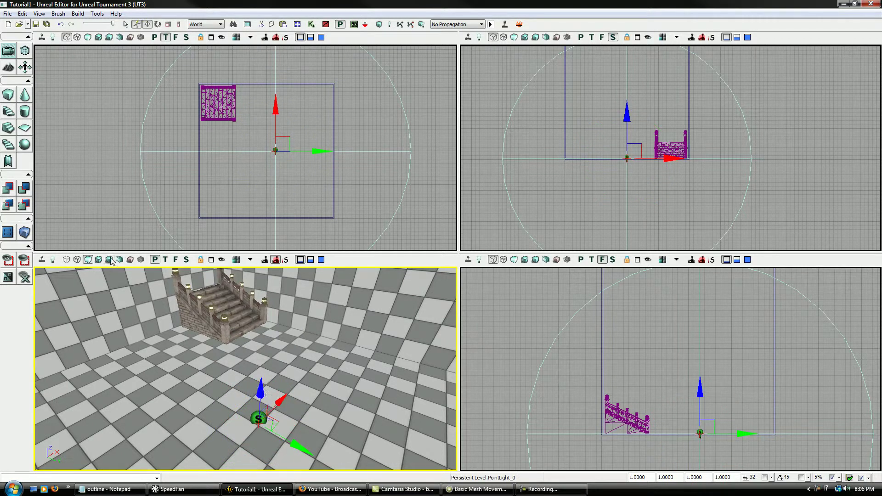
Show the perspective view with Lit shading and raise the point light well above the floor
{"action": "left_click", "coordinate": [99, 260]}
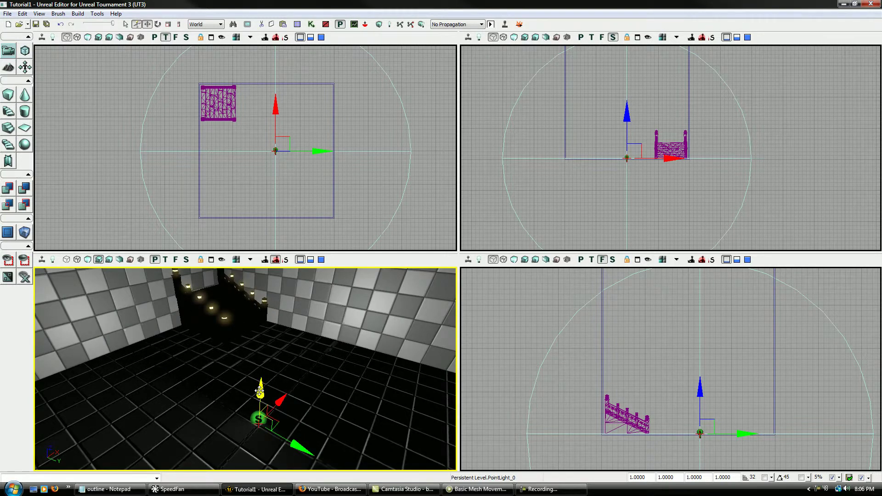
{"action": "left_click_drag", "start_coordinate": [260, 388], "coordinate": [266, 269]}
{"action": "right_click_drag", "start_coordinate": [260, 369], "coordinate": [258, 276]}
{"action": "left_click_drag", "start_coordinate": [257, 276], "coordinate": [280, 276]}
{"action": "right_click_drag", "start_coordinate": [281, 299], "coordinate": [275, 372]}
Examine the point light's radius around the room and how its light falls on the walls and staircase
{"action": "left_click", "coordinate": [349, 200]}
{"action": "scroll", "coordinate": [350, 200], "scroll_direction": "down", "scroll_amount": 3}
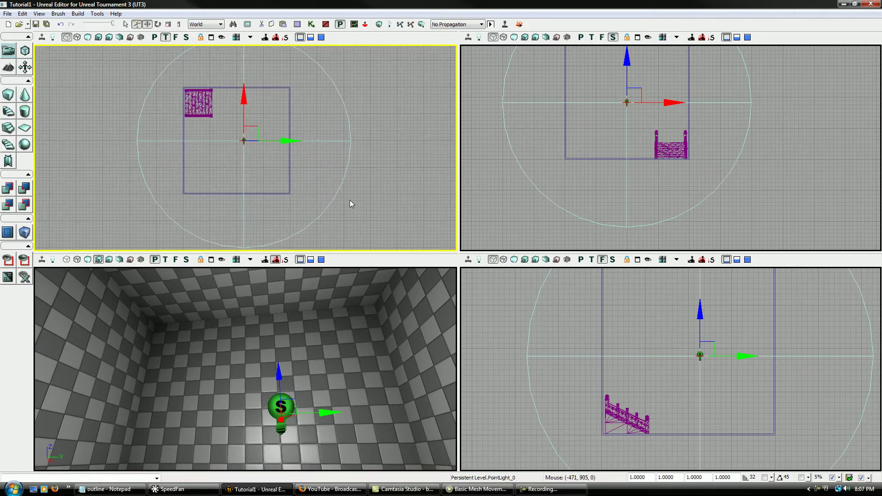
{"action": "scroll", "coordinate": [350, 201], "scroll_direction": "down", "scroll_amount": 1}
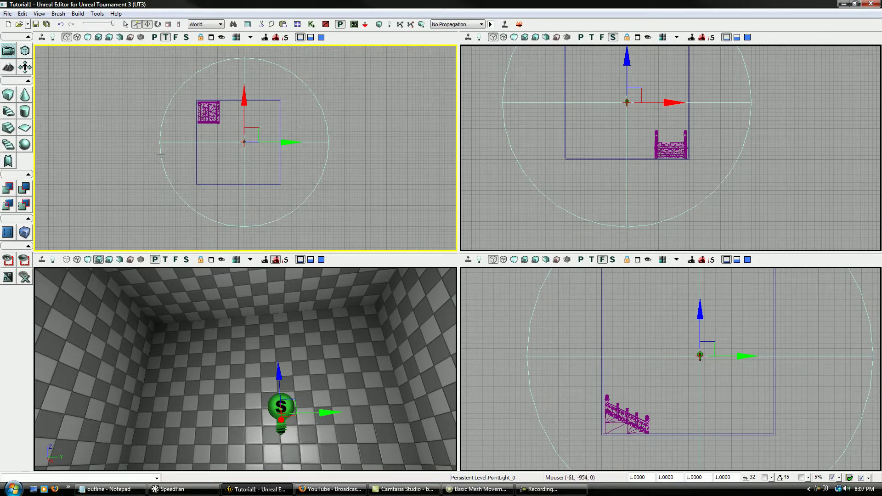
{"action": "right_click_drag", "start_coordinate": [294, 322], "coordinate": [276, 386]}
{"action": "mouse_move", "coordinate": [264, 338]}
{"action": "right_mouse_down"}
{"action": "mouse_move", "coordinate": [264, 349]}
{"action": "mouse_move", "coordinate": [268, 322]}
{"action": "right_mouse_up"}
{"action": "left_click", "coordinate": [367, 210]}
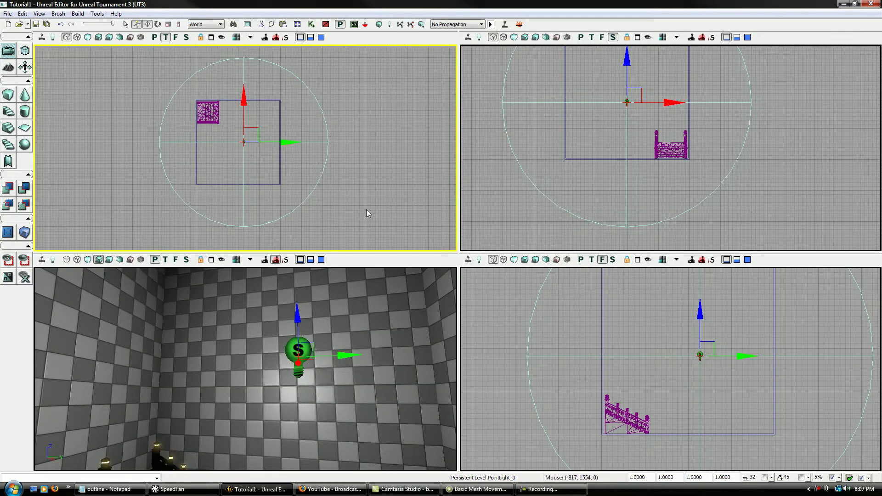
{"action": "left_click", "coordinate": [356, 194]}
{"action": "right_click_drag", "start_coordinate": [356, 285], "coordinate": [248, 234]}
{"action": "right_click_drag", "start_coordinate": [243, 372], "coordinate": [270, 359]}
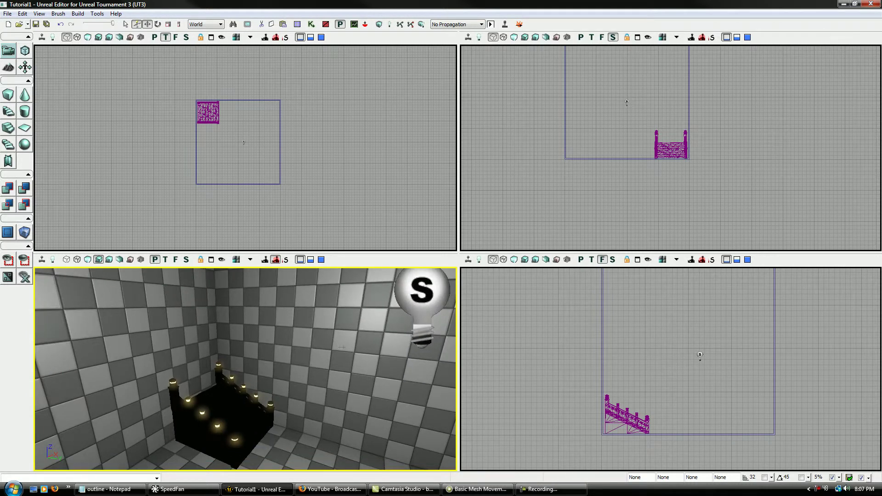
Build the lighting for BSP and static meshes at full quality, and review and close the Map Check results
{"action": "left_click", "coordinate": [391, 24]}
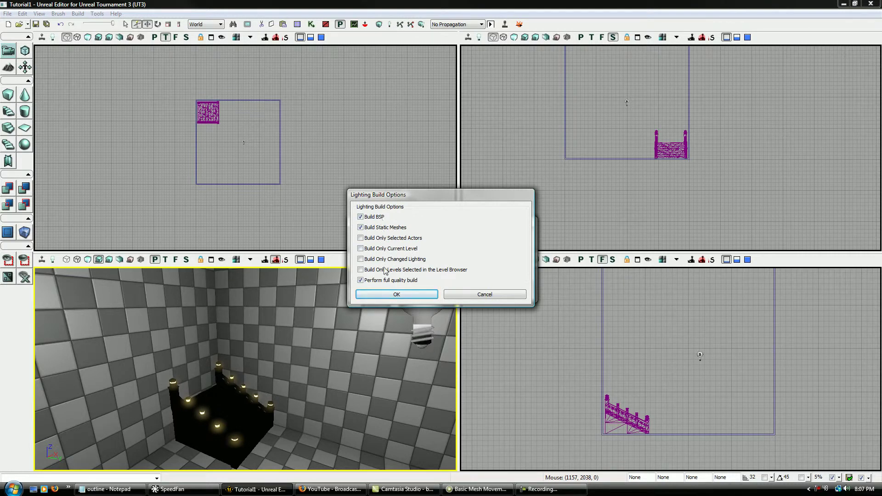
{"action": "left_click", "coordinate": [379, 296]}
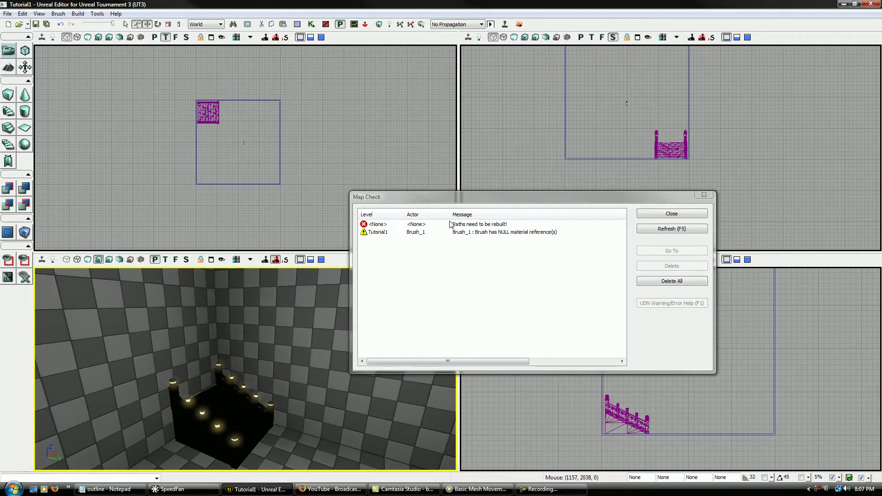
{"action": "left_click", "coordinate": [498, 233]}
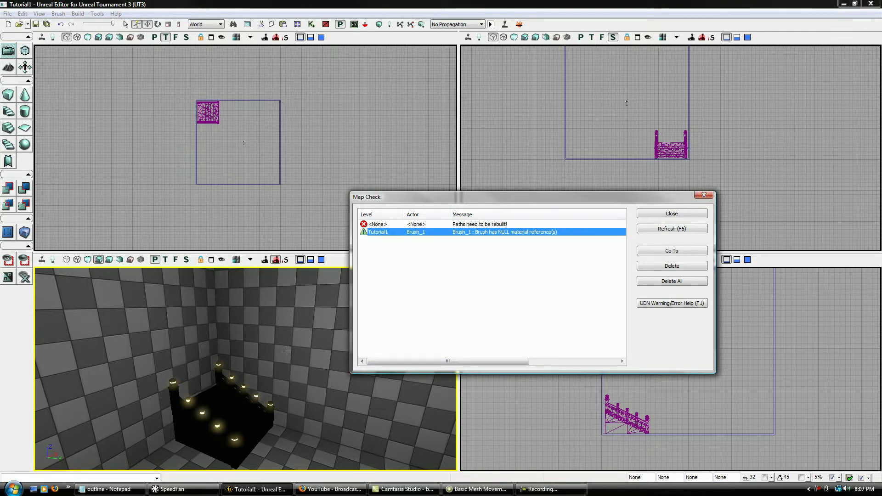
{"action": "right_click_drag", "start_coordinate": [307, 316], "coordinate": [234, 314]}
{"action": "left_click_drag", "start_coordinate": [267, 372], "coordinate": [281, 351]}
{"action": "left_click", "coordinate": [465, 225]}
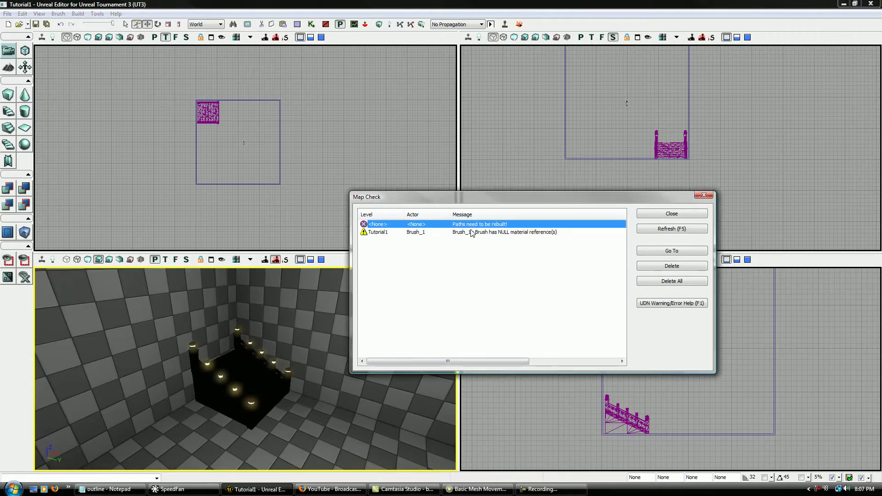
{"action": "left_click", "coordinate": [670, 214]}
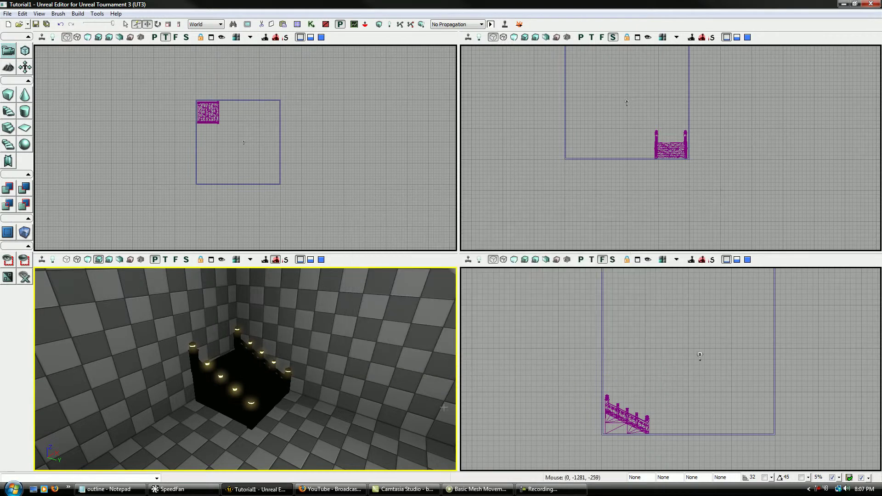
Select the dark staircase InterpActor and open its properties beside the perspective view
{"action": "right_click_drag", "start_coordinate": [405, 322], "coordinate": [405, 299]}
{"action": "left_click_drag", "start_coordinate": [245, 369], "coordinate": [245, 341]}
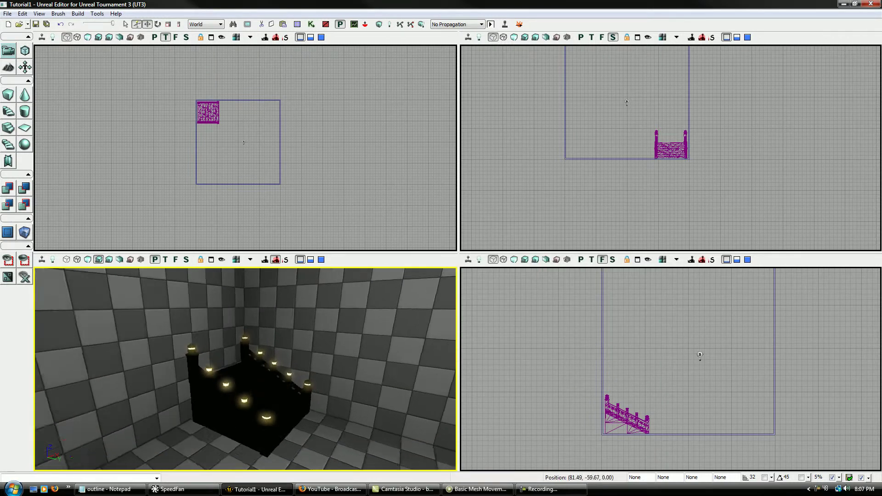
{"action": "right_click_drag", "start_coordinate": [246, 341], "coordinate": [248, 372]}
{"action": "left_click_drag", "start_coordinate": [249, 350], "coordinate": [250, 346]}
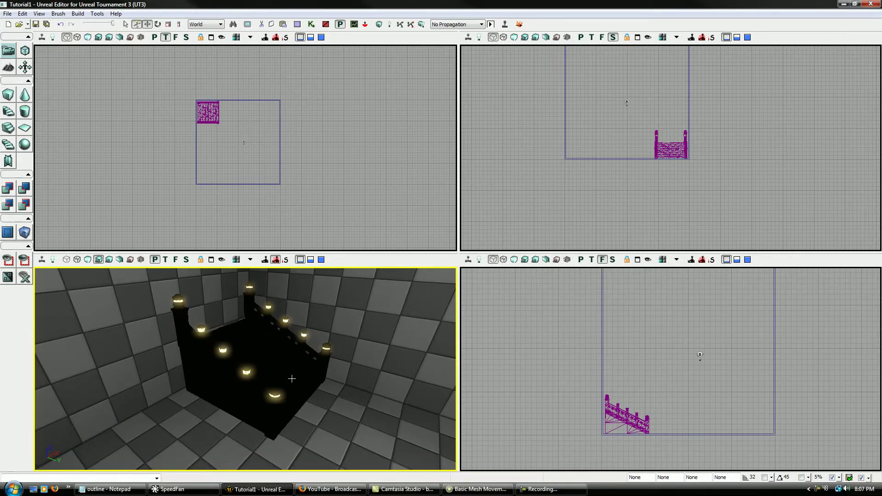
{"action": "left_click", "coordinate": [333, 352]}
{"action": "left_click_drag", "start_coordinate": [333, 352], "coordinate": [341, 366]}
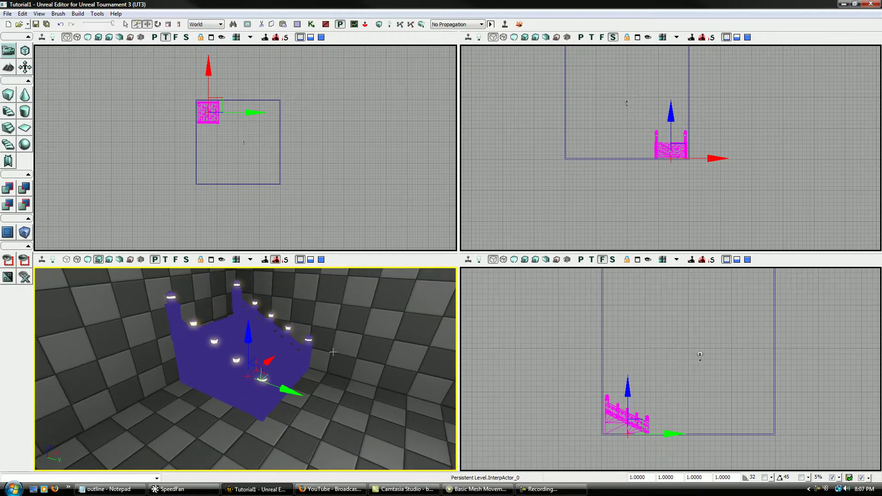
{"action": "key", "text": "F4"}
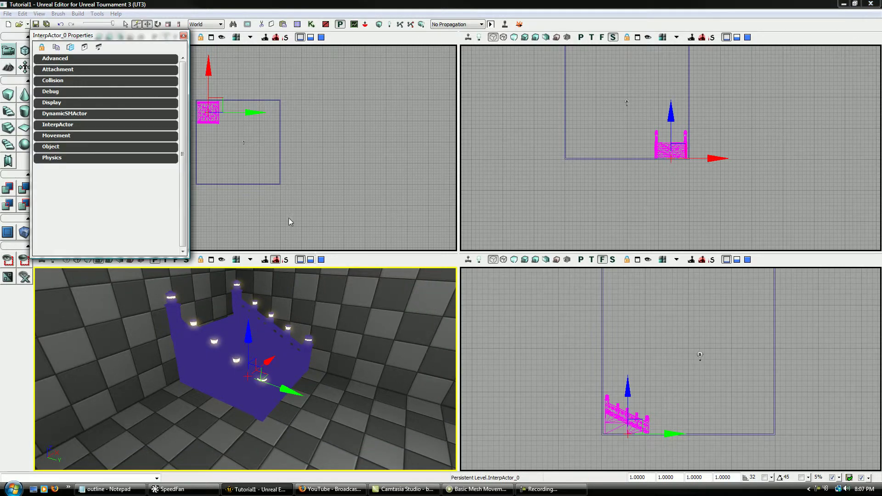
{"action": "left_click_drag", "start_coordinate": [136, 42], "coordinate": [572, 107]}
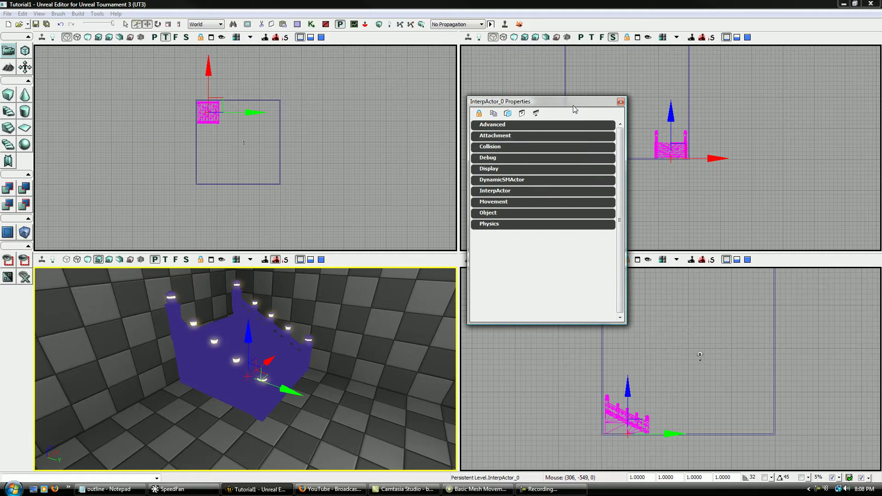
{"action": "right_click", "coordinate": [183, 352]}
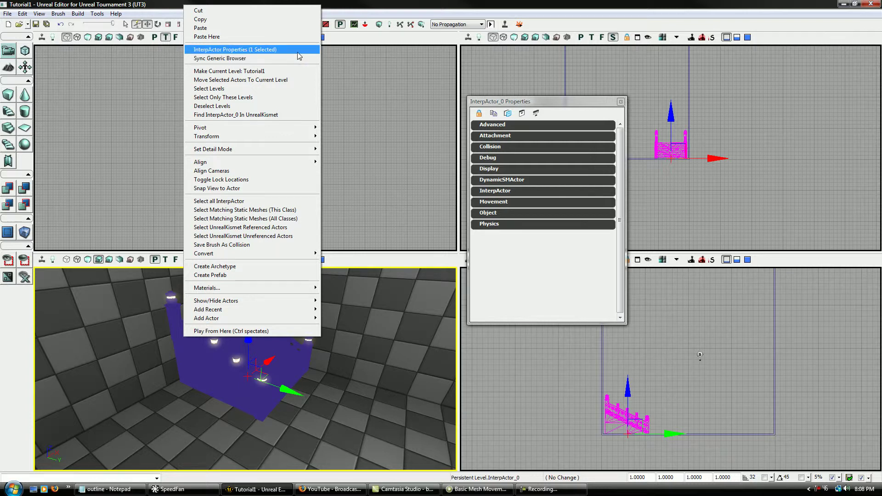
{"action": "left_click", "coordinate": [545, 112]}
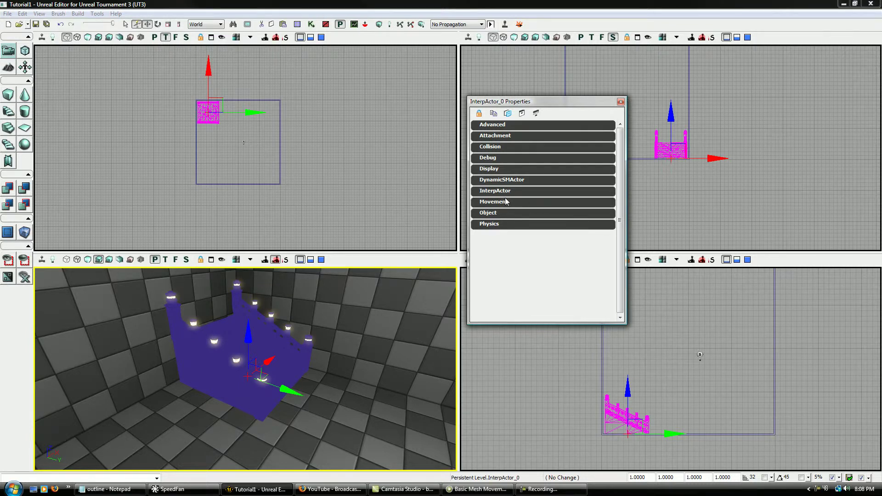
Enable bEnabled in the LightEnvironmentComponent of the staircase's DynamicSMActor LightEnvironment
{"action": "left_click", "coordinate": [519, 193]}
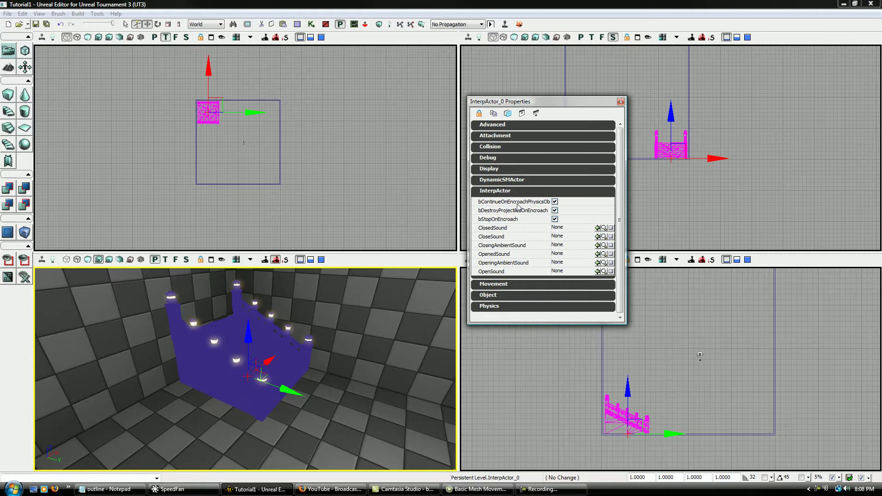
{"action": "left_click", "coordinate": [520, 191]}
{"action": "left_click", "coordinate": [520, 184]}
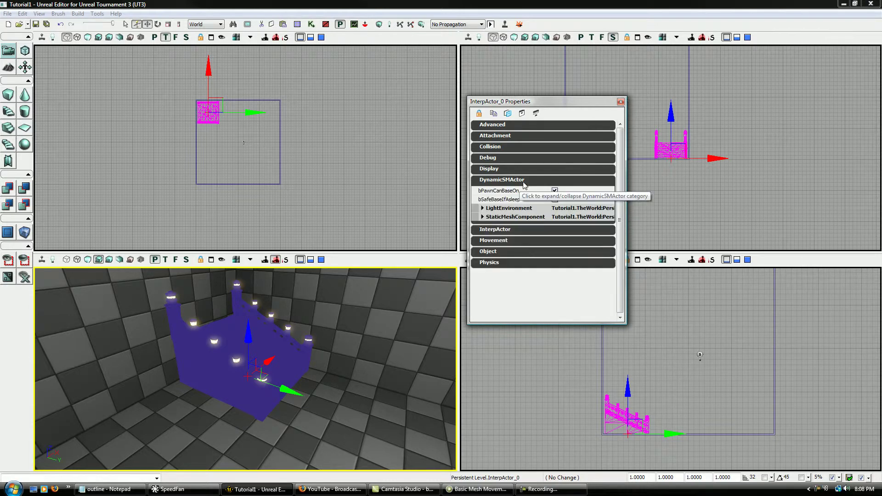
{"action": "left_click", "coordinate": [512, 209]}
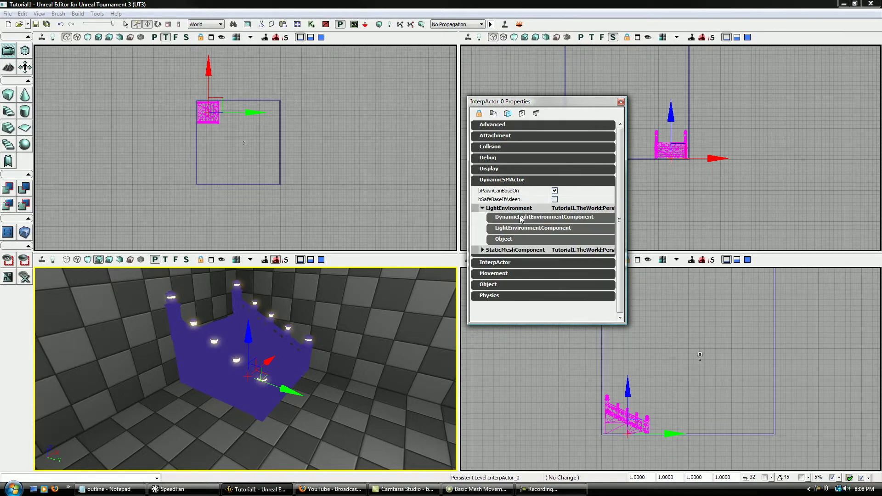
{"action": "left_click", "coordinate": [527, 229]}
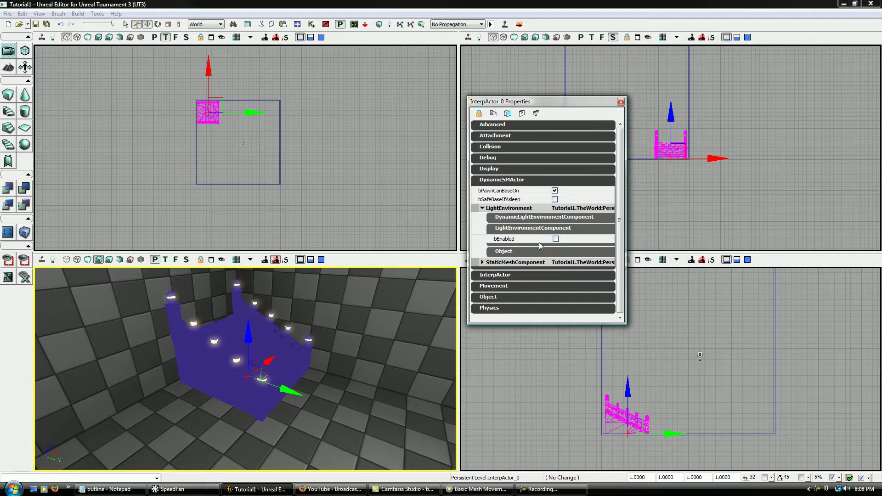
{"action": "left_click", "coordinate": [555, 239]}
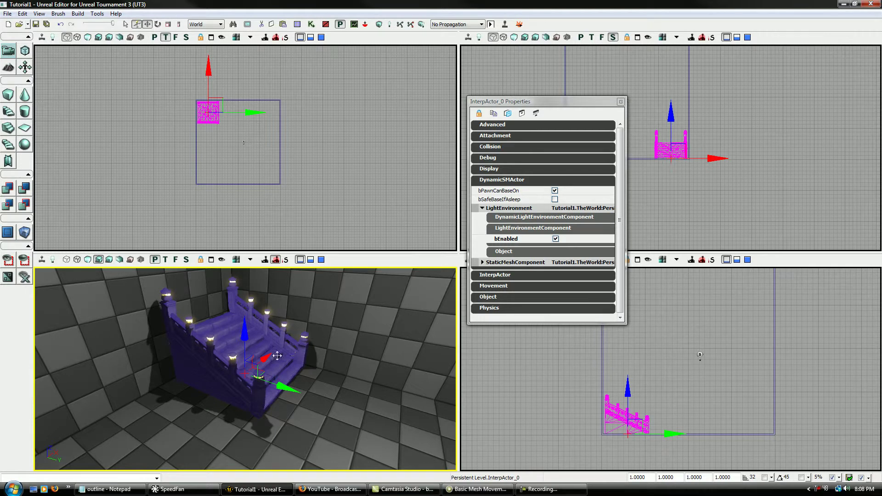
Look over the staircase's lighting up close and reopen the staircase's properties
{"action": "mouse_move", "coordinate": [326, 414]}
{"action": "left_mouse_down"}
{"action": "mouse_move", "coordinate": [325, 390]}
{"action": "mouse_move", "coordinate": [326, 428]}
{"action": "left_mouse_up"}
{"action": "key", "text": "Escape"}
{"action": "middle_click_drag", "start_coordinate": [325, 414], "coordinate": [297, 385]}
{"action": "double_click", "coordinate": [296, 385]}
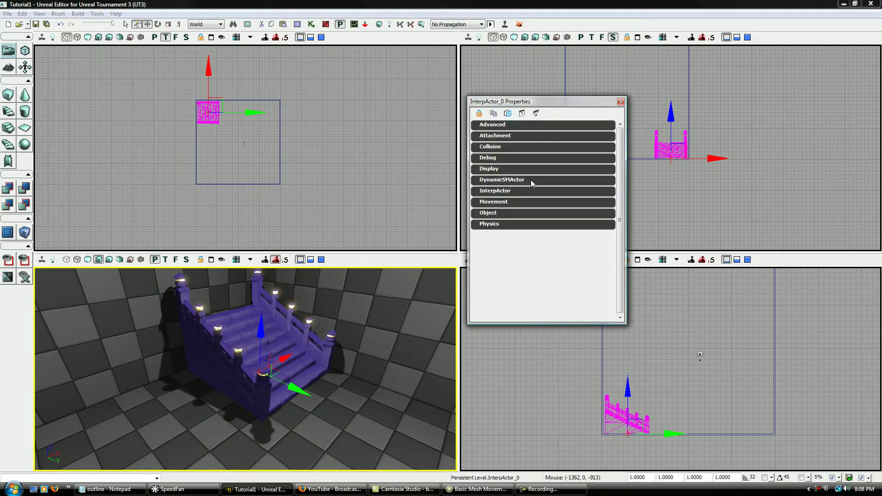
Bring up the StaticMeshComponent's Lighting settings in the staircase's DynamicSMActor properties, with the LightEnvironment, AdvancedLighting and Collision groups collapsed
{"action": "left_click", "coordinate": [511, 183]}
{"action": "left_click", "coordinate": [512, 209]}
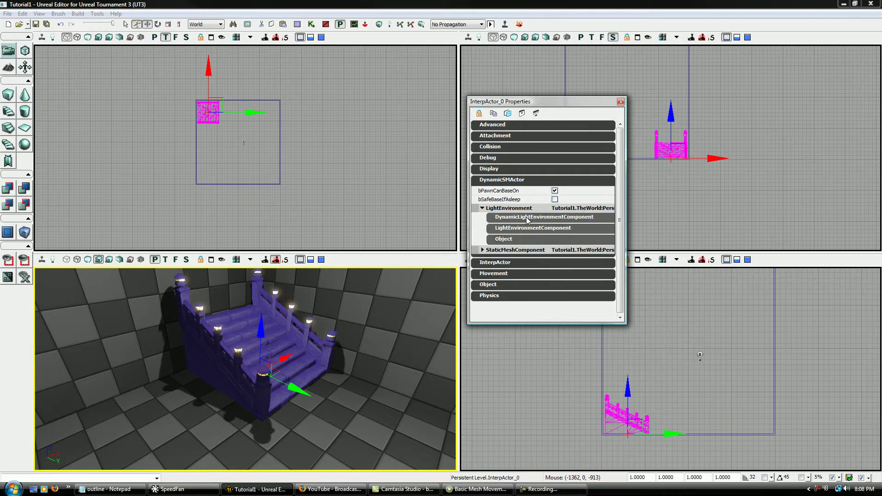
{"action": "left_click", "coordinate": [515, 209]}
{"action": "left_click", "coordinate": [502, 218]}
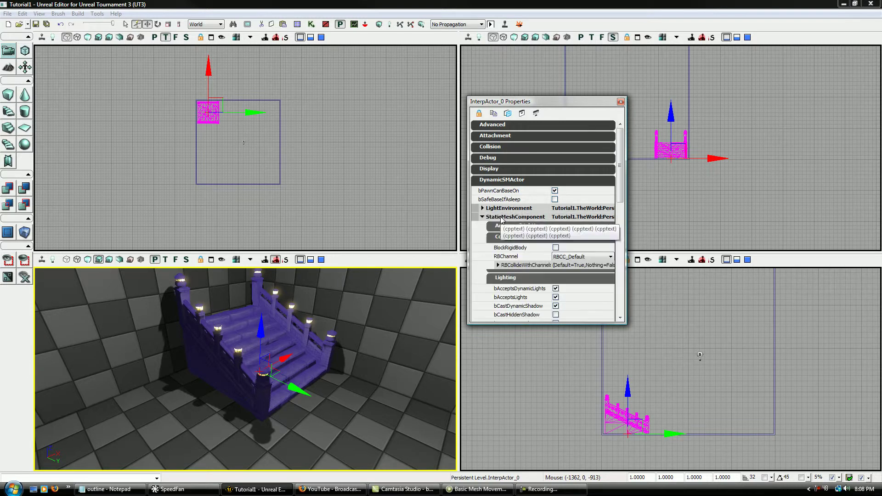
{"action": "left_click", "coordinate": [527, 238]}
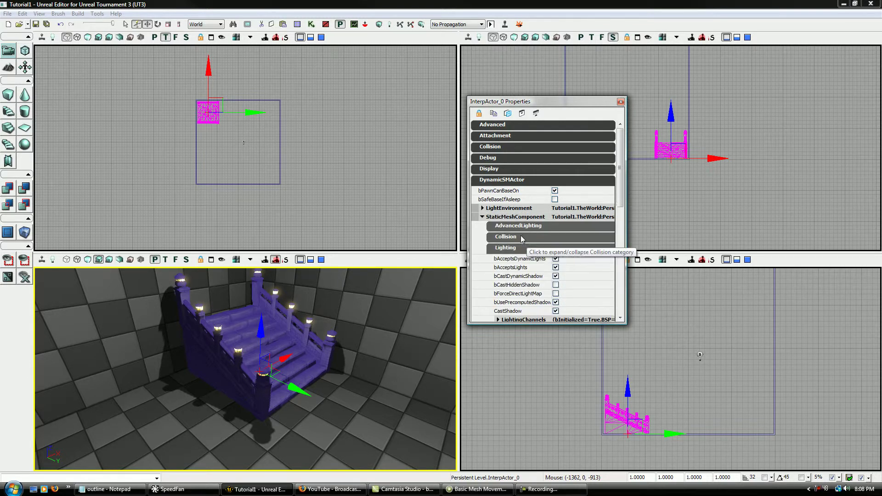
{"action": "left_click", "coordinate": [538, 227]}
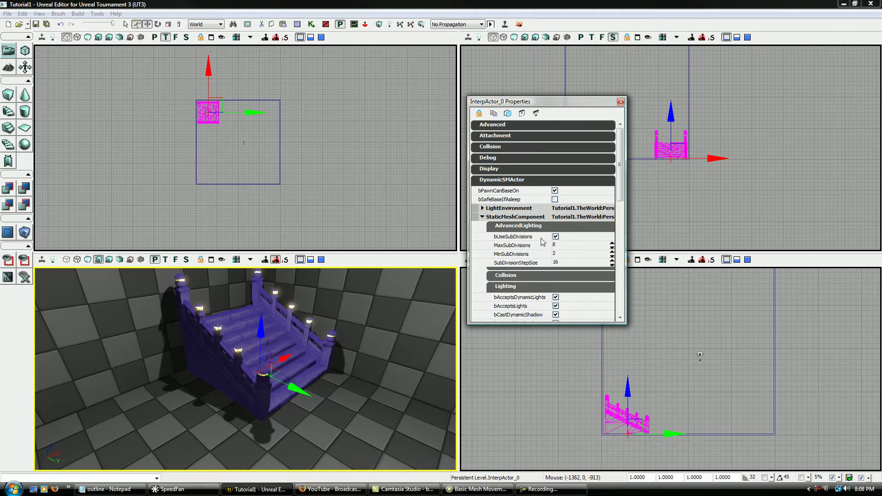
{"action": "left_click", "coordinate": [533, 226]}
{"action": "scroll", "coordinate": [527, 281], "scroll_direction": "down", "scroll_amount": 2}
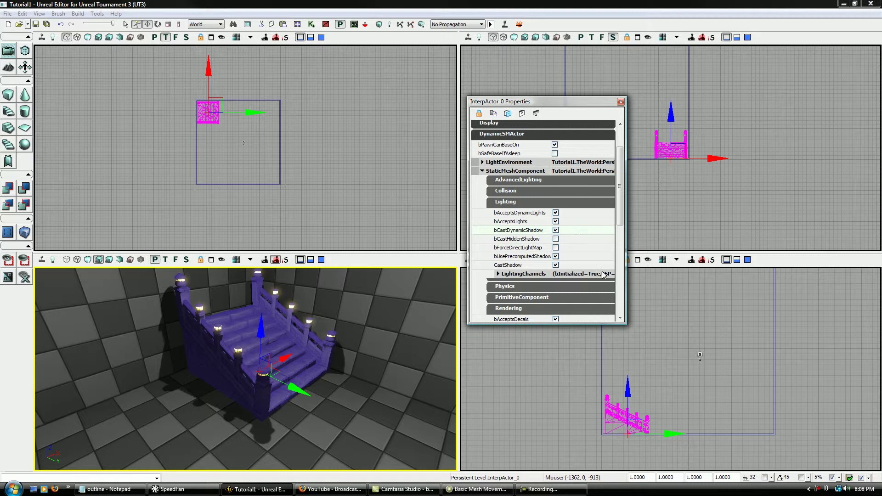
{"action": "mouse_move", "coordinate": [570, 238]}
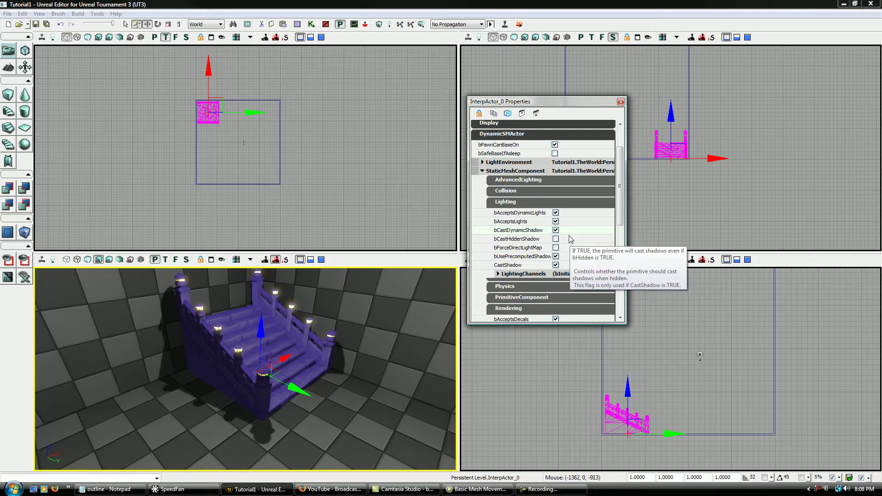
Enable the BSP and Static lighting channels of the staircase's StaticMeshComponent
{"action": "left_click", "coordinate": [527, 273]}
{"action": "scroll", "coordinate": [580, 275], "scroll_direction": "down", "scroll_amount": 7}
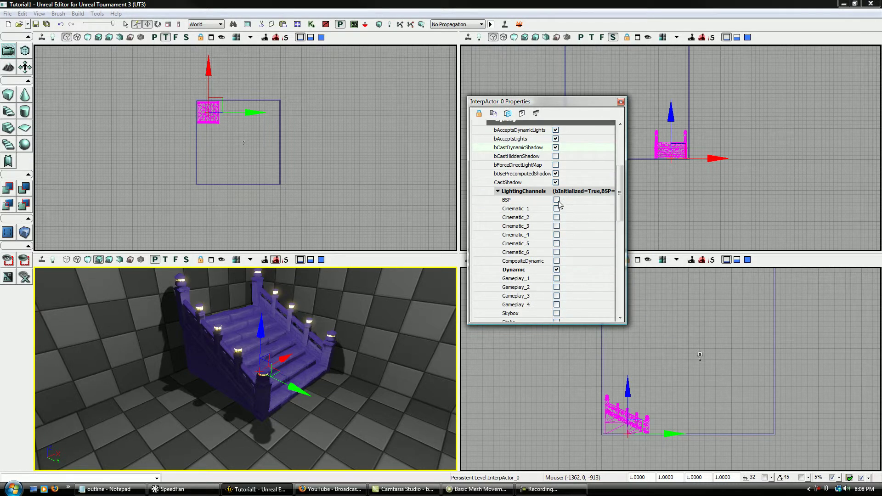
{"action": "left_click", "coordinate": [557, 200]}
{"action": "scroll", "coordinate": [573, 219], "scroll_direction": "down", "scroll_amount": 2}
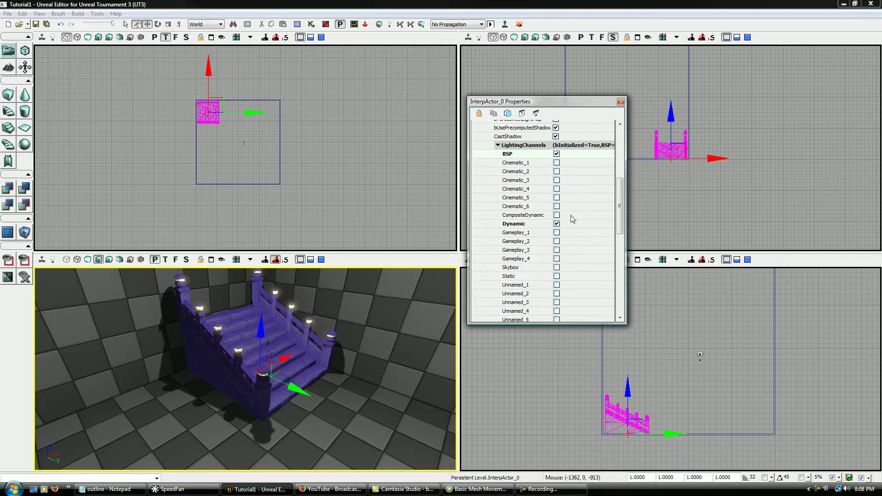
{"action": "left_click", "coordinate": [556, 276]}
{"action": "scroll", "coordinate": [596, 272], "scroll_direction": "down", "scroll_amount": 2}
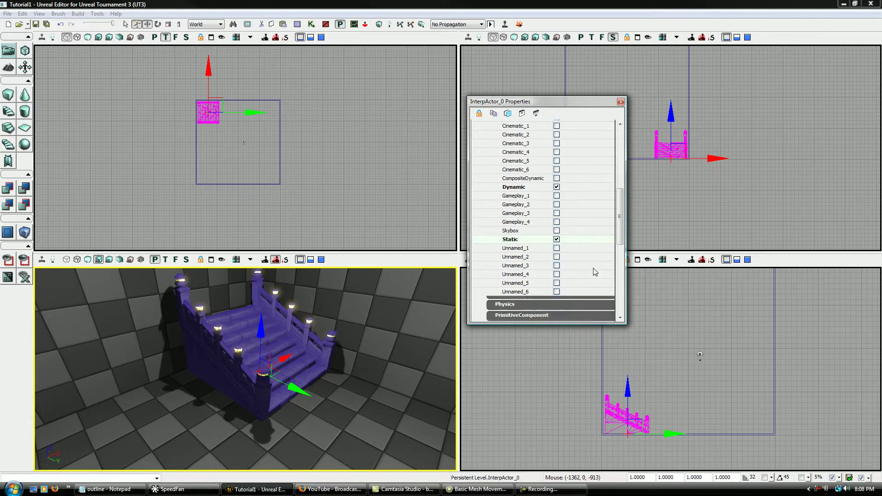
{"action": "scroll", "coordinate": [593, 275], "scroll_direction": "up", "scroll_amount": 2}
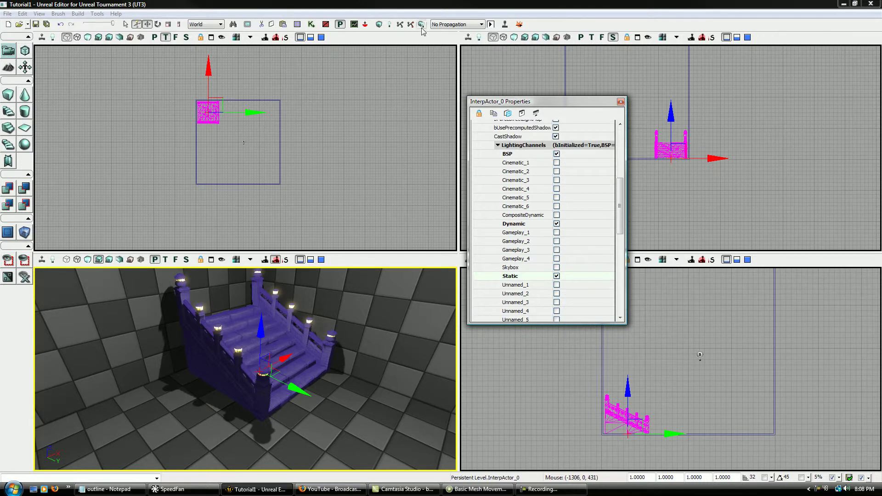
Rebuild the map's lighting, then close the Map Check results and the staircase's properties
{"action": "left_click", "coordinate": [390, 24]}
{"action": "left_click", "coordinate": [432, 297]}
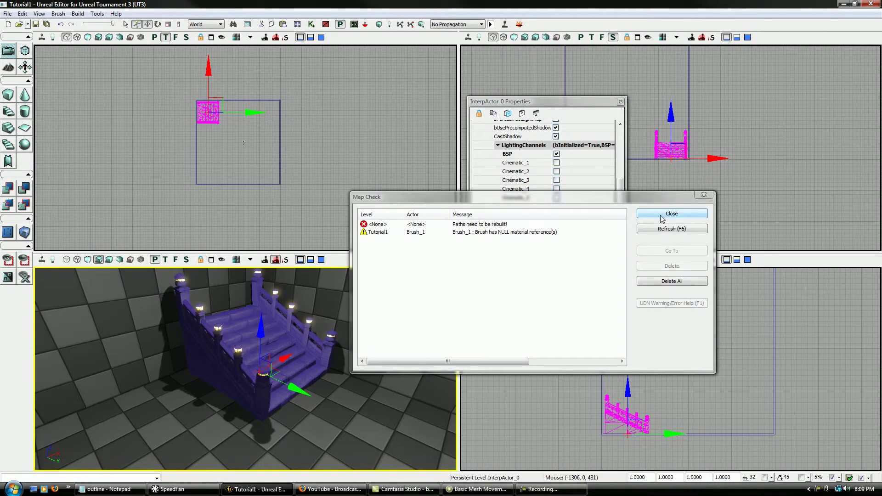
{"action": "left_click", "coordinate": [662, 215]}
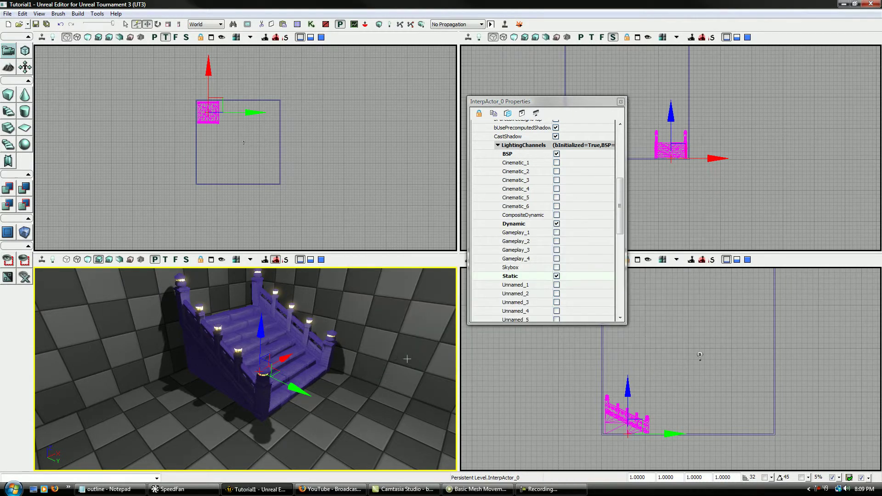
{"action": "left_click", "coordinate": [621, 102]}
Deselect the staircase and look over its rebuilt lighting in the perspective view
{"action": "right_click_drag", "start_coordinate": [375, 368], "coordinate": [375, 336]}
{"action": "key", "text": "Escape"}
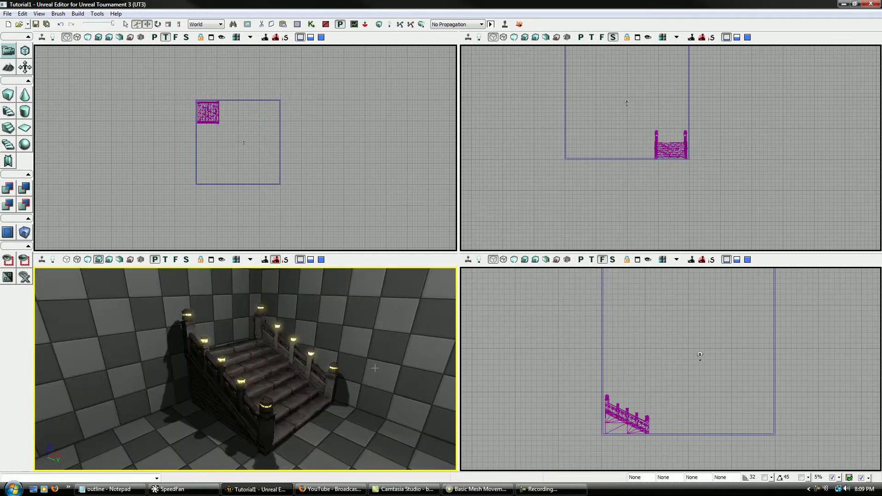
{"action": "left_click_drag", "start_coordinate": [375, 369], "coordinate": [375, 373]}
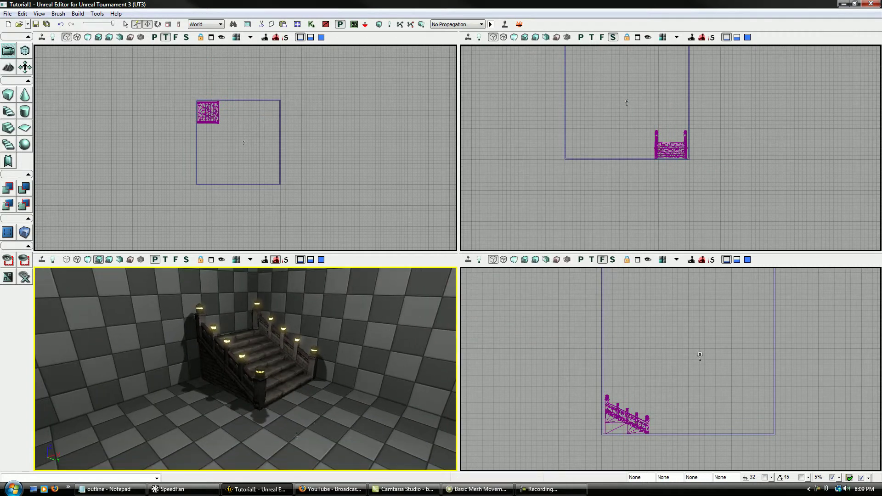
{"action": "left_click", "coordinate": [195, 456]}
{"action": "key", "text": "Escape"}
Open the staircase's Matinee sequence from Kismet and scrub its timeline to about 0.91 seconds
{"action": "left_click", "coordinate": [311, 25]}
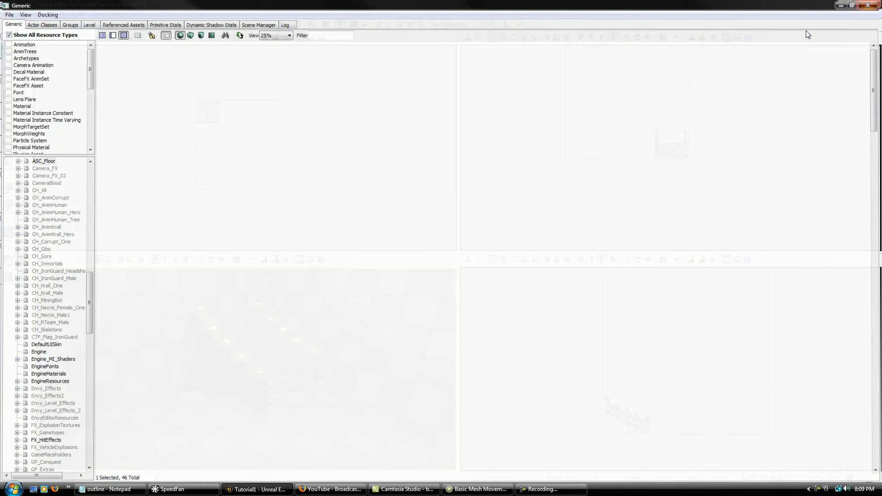
{"action": "left_click", "coordinate": [485, 24]}
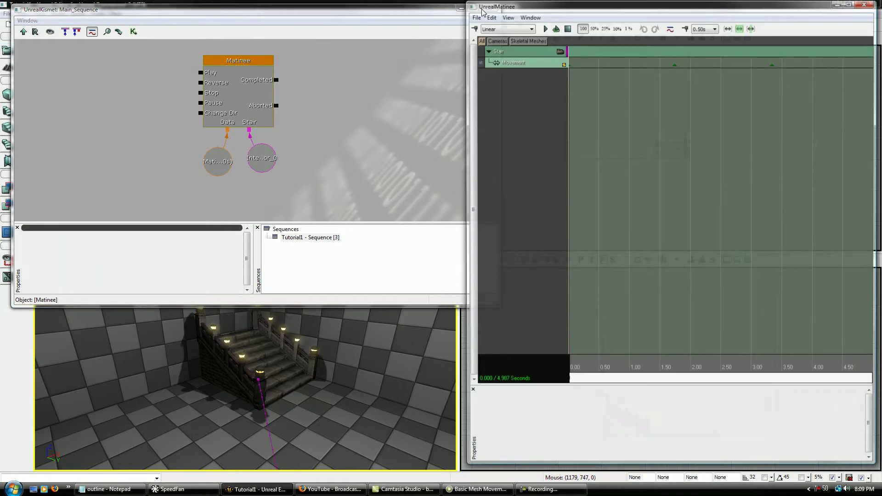
{"action": "left_click", "coordinate": [456, 7]}
{"action": "left_click", "coordinate": [487, 7]}
{"action": "left_click_drag", "start_coordinate": [578, 361], "coordinate": [624, 362]}
Examine the moving staircase's lighting and shadows at about 0.87 seconds in the sequence, and close Matinee
{"action": "right_click_drag", "start_coordinate": [375, 387], "coordinate": [375, 387]}
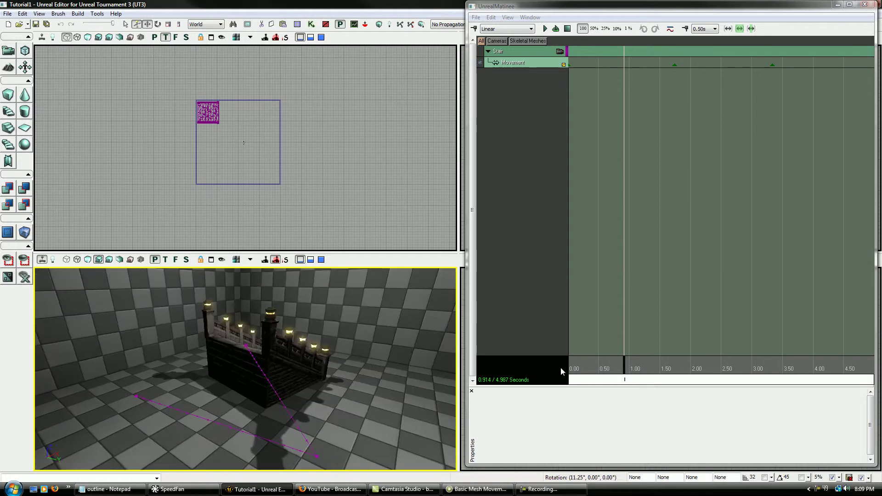
{"action": "mouse_move", "coordinate": [634, 377]}
{"action": "left_mouse_down"}
{"action": "mouse_move", "coordinate": [552, 368]}
{"action": "mouse_move", "coordinate": [653, 367]}
{"action": "mouse_move", "coordinate": [612, 374]}
{"action": "mouse_move", "coordinate": [621, 375]}
{"action": "left_mouse_up"}
{"action": "right_click_drag", "start_coordinate": [409, 406], "coordinate": [368, 424]}
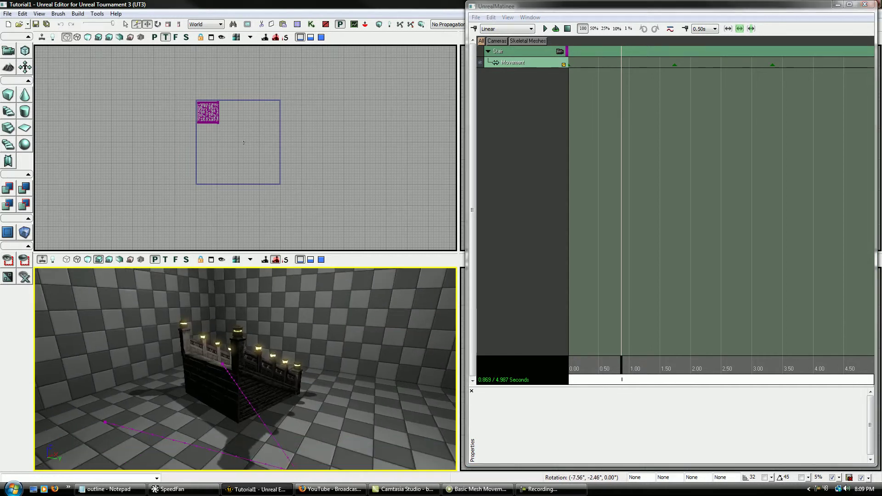
{"action": "left_click", "coordinate": [865, 4]}
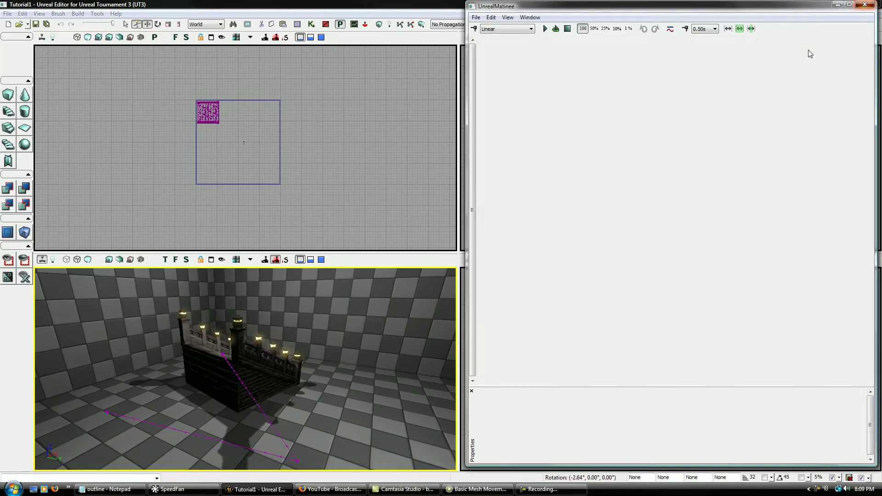
Switch the perspective view to Unlit mode and save the Tutorial1 map
{"action": "left_click", "coordinate": [88, 260]}
{"action": "right_click_drag", "start_coordinate": [203, 373], "coordinate": [197, 370]}
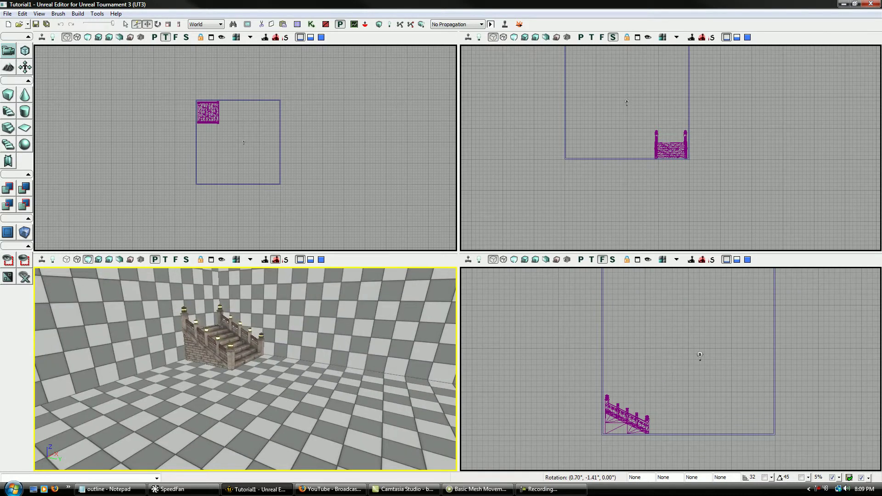
{"action": "left_click", "coordinate": [39, 27]}
{"action": "right_click_drag", "start_coordinate": [222, 382], "coordinate": [273, 396]}
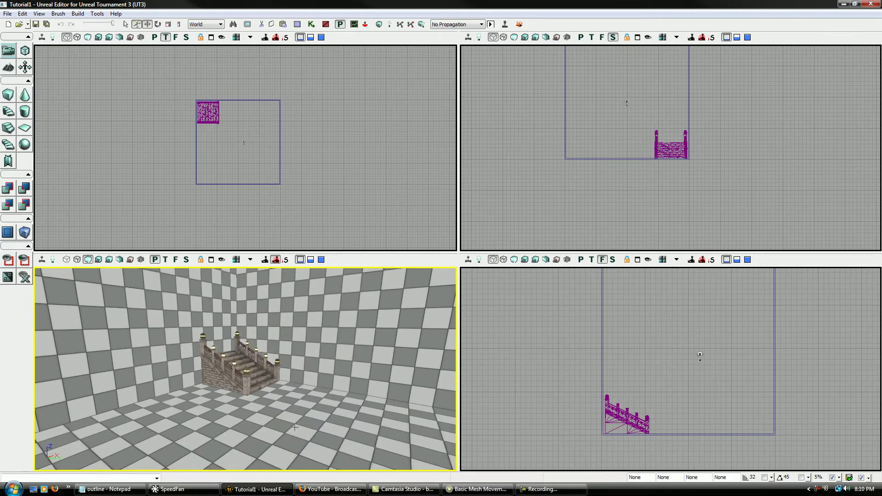
Switch to Notepad to review the tutorial outline, and return to the staircase view in Unreal Editor
{"action": "left_click", "coordinate": [126, 494]}
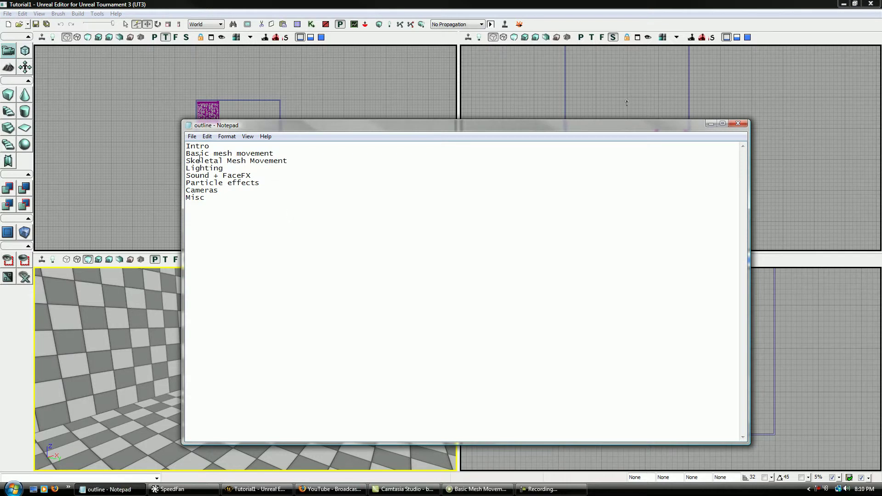
{"action": "left_click", "coordinate": [109, 489]}
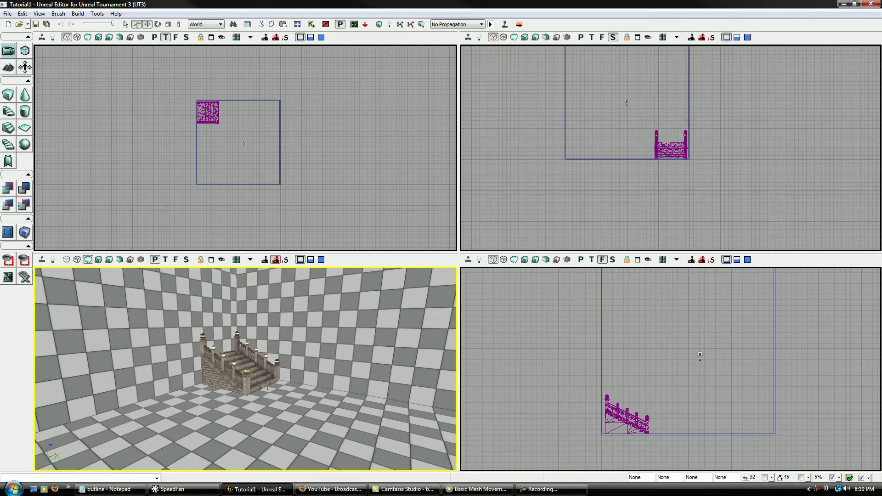
{"action": "left_click_drag", "start_coordinate": [245, 369], "coordinate": [229, 340]}
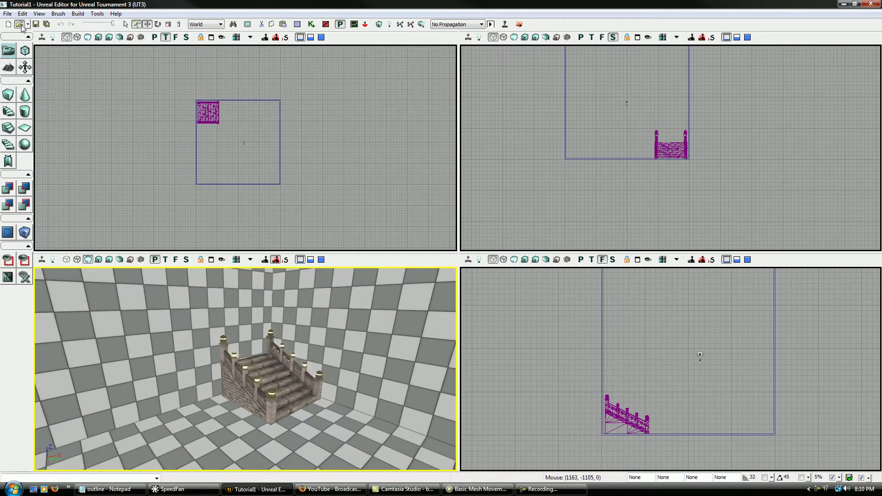
Start opening another map and browse to the Program Files (x86) folder on Local Disk (C:)
{"action": "key", "text": "ctrl+o"}
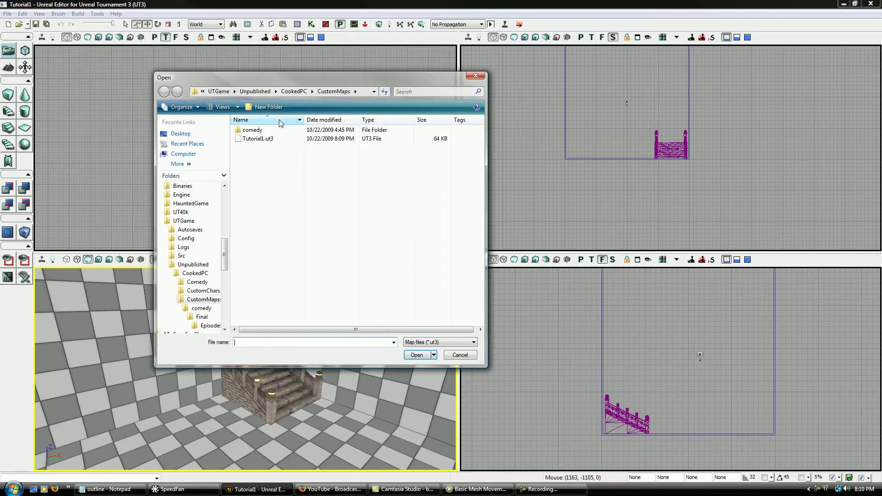
{"action": "left_click", "coordinate": [203, 91]}
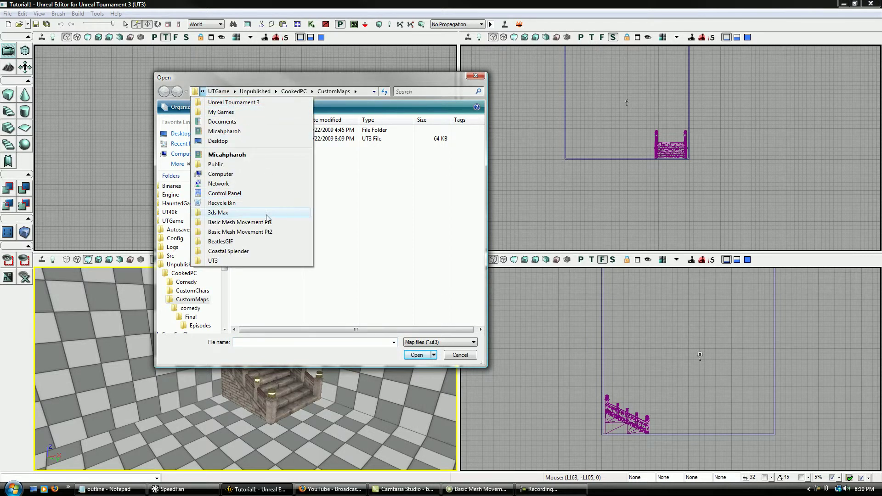
{"action": "left_click", "coordinate": [236, 102]}
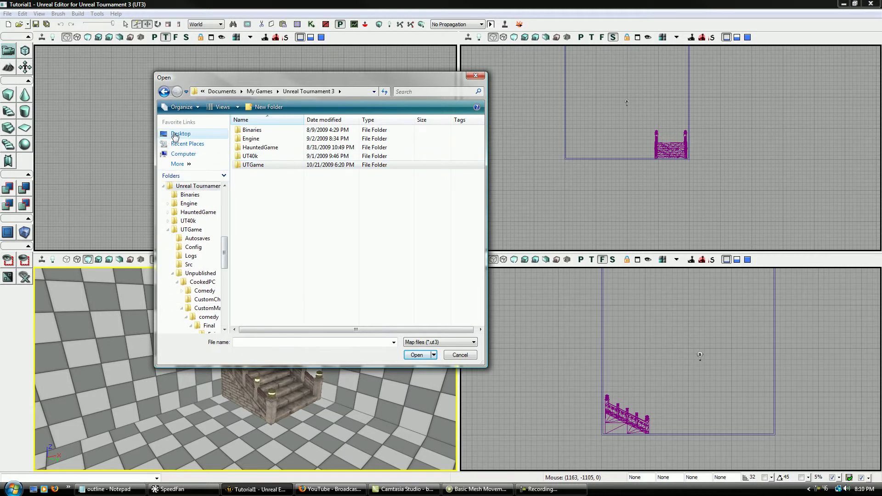
{"action": "left_click", "coordinate": [180, 134]}
{"action": "double_click", "coordinate": [328, 140]}
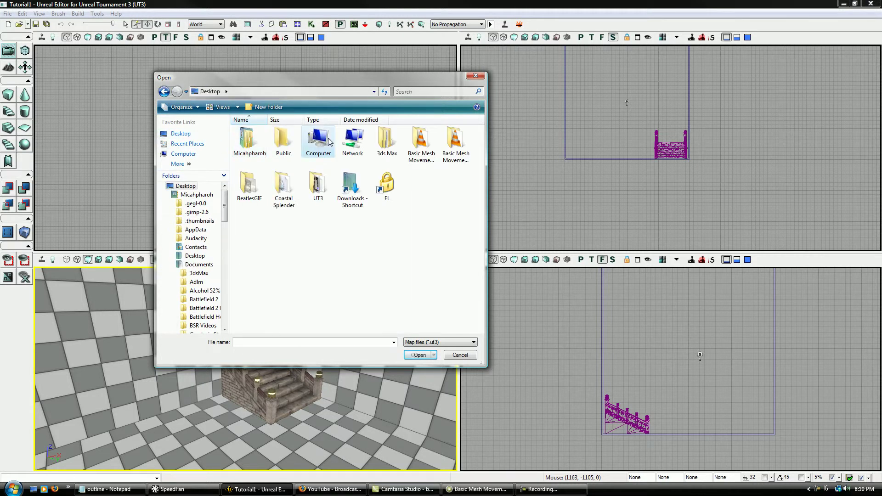
{"action": "double_click", "coordinate": [283, 152]}
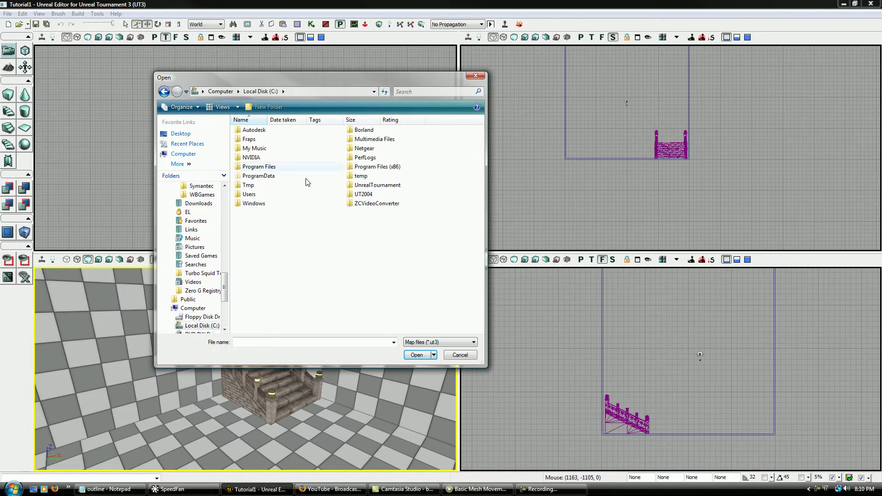
{"action": "double_click", "coordinate": [389, 166]}
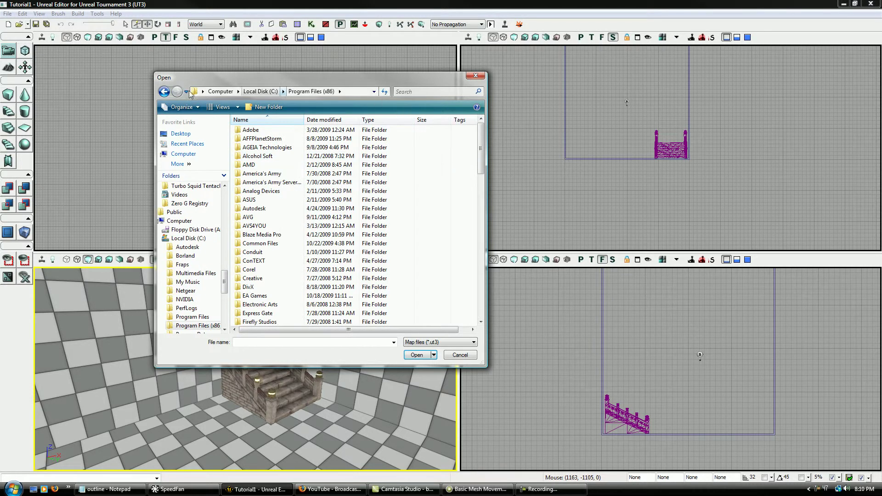
{"action": "left_click", "coordinate": [163, 92]}
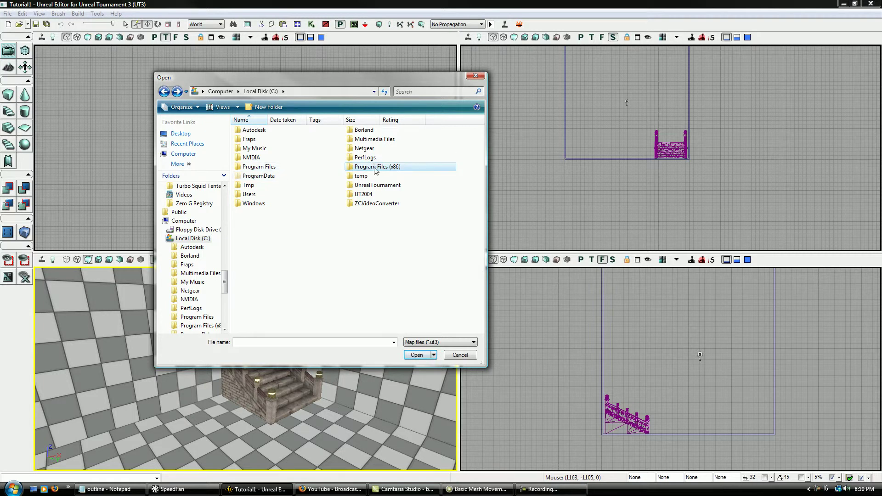
{"action": "double_click", "coordinate": [415, 172]}
Browse from Program Files (x86) into the Unreal Tournament 3 folder and on to UTGame and its CookedPC subfolder
{"action": "scroll", "coordinate": [407, 255], "scroll_direction": "down", "scroll_amount": 10}
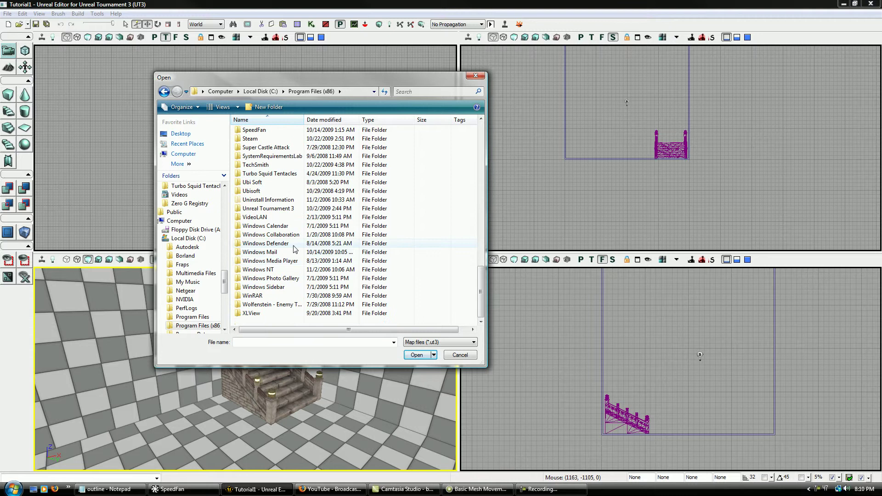
{"action": "double_click", "coordinate": [287, 209]}
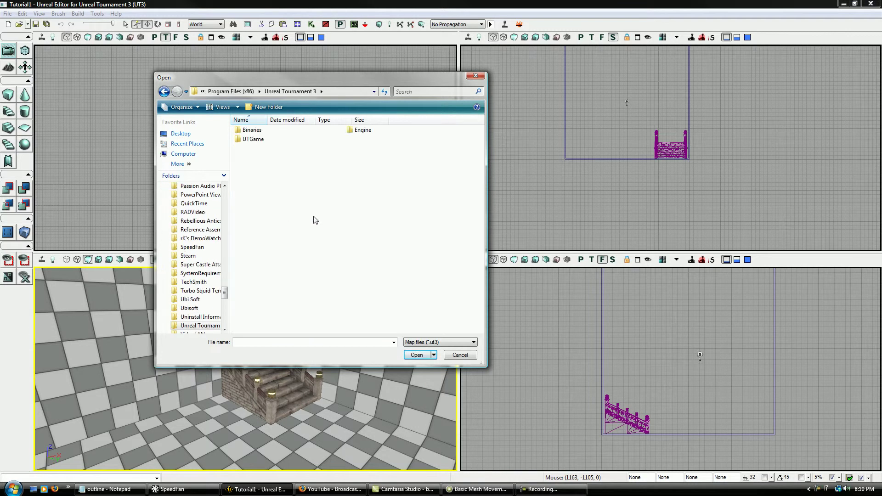
{"action": "double_click", "coordinate": [316, 141]}
{"action": "double_click", "coordinate": [366, 130]}
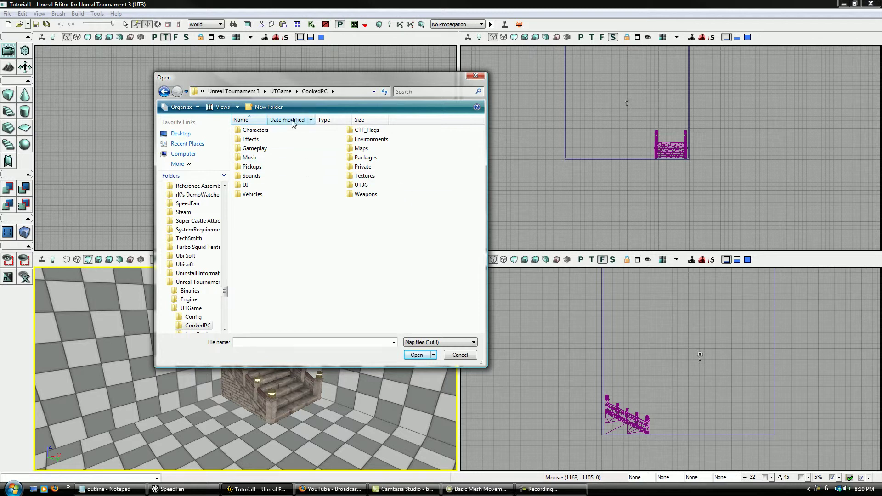
Search the UTGame folder for "map" and open DM-CarbonFire.ut3 from the CookedPC Maps folder
{"action": "left_click", "coordinate": [281, 91]}
{"action": "left_click", "coordinate": [432, 91]}
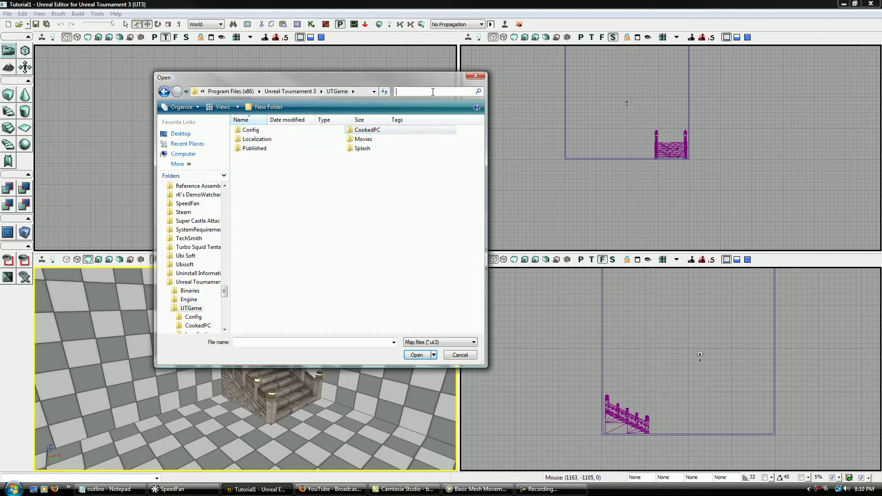
{"action": "type", "text": "map"}
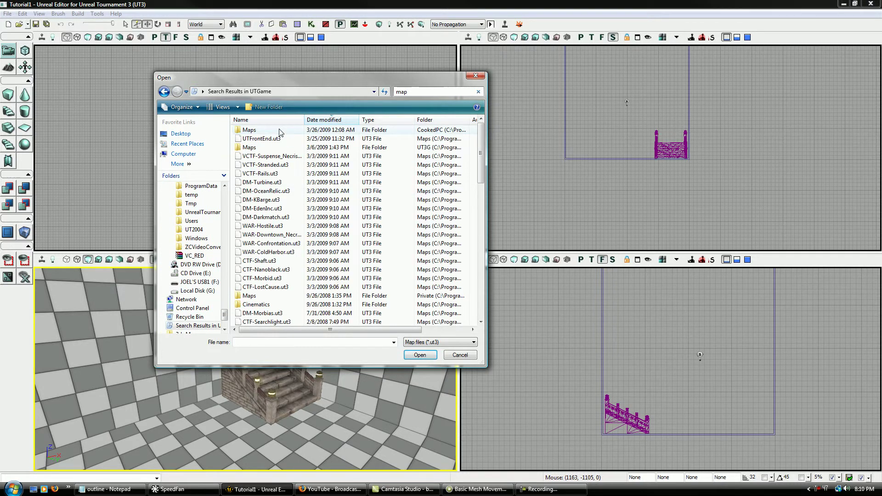
{"action": "double_click", "coordinate": [279, 131]}
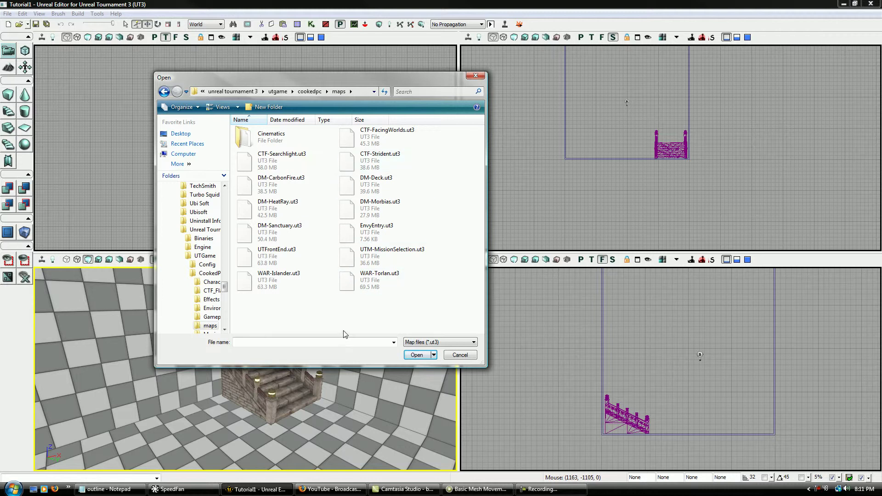
{"action": "double_click", "coordinate": [295, 185]}
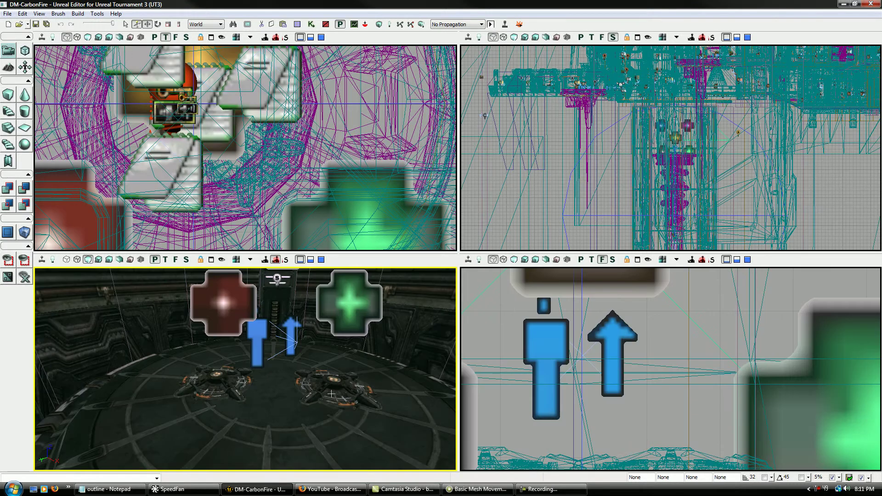
Select the large round floor platform between the two spawn pads and start an in-editor game from that spot
{"action": "right_click_drag", "start_coordinate": [332, 394], "coordinate": [300, 395]}
{"action": "left_click", "coordinate": [290, 414]}
{"action": "right_click", "coordinate": [318, 425]}
{"action": "left_click", "coordinate": [335, 419]}
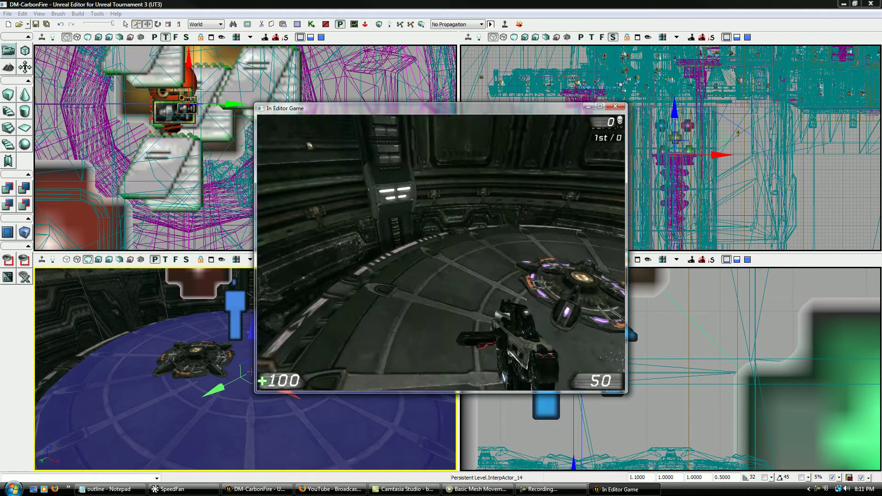
Walk through the DM-CarbonFire corridors and rooms in the in-editor game, and end the play session
{"action": "key", "text": "a"}
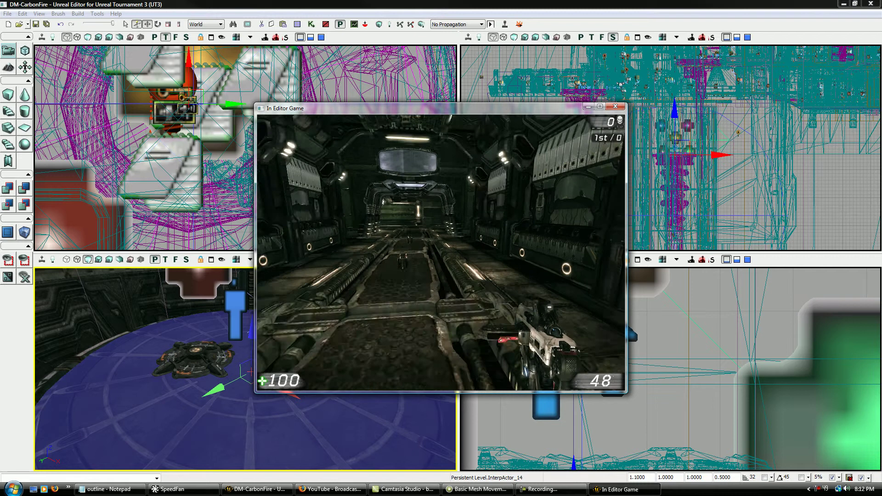
{"action": "key", "text": "w"}
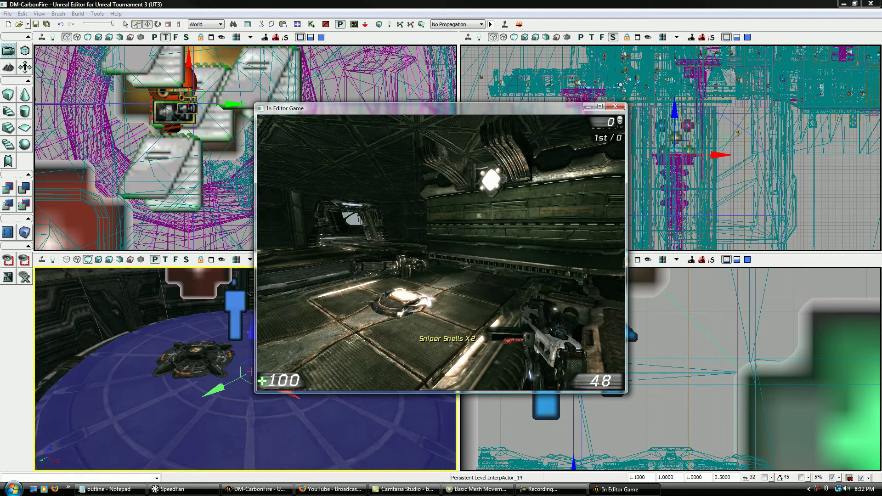
{"action": "key", "text": "w"}
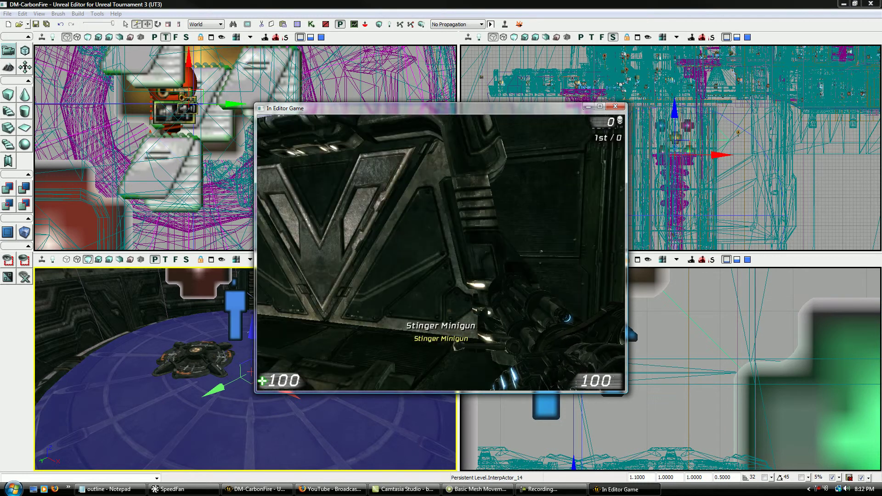
{"action": "key", "text": "w"}
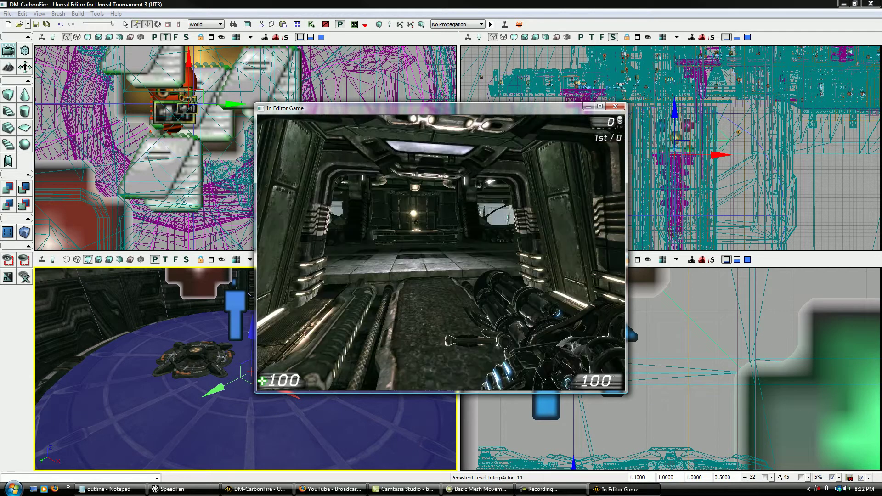
{"action": "key", "text": "w"}
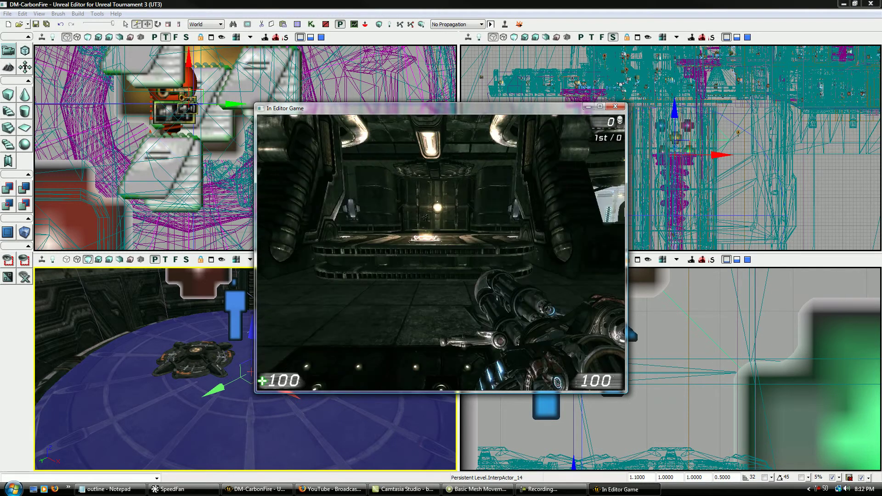
{"action": "key", "text": "w"}
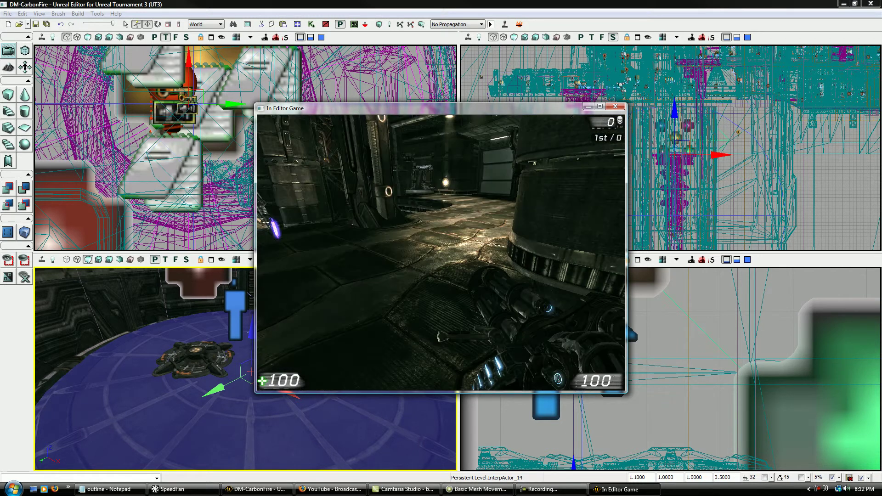
{"action": "key", "text": "Escape"}
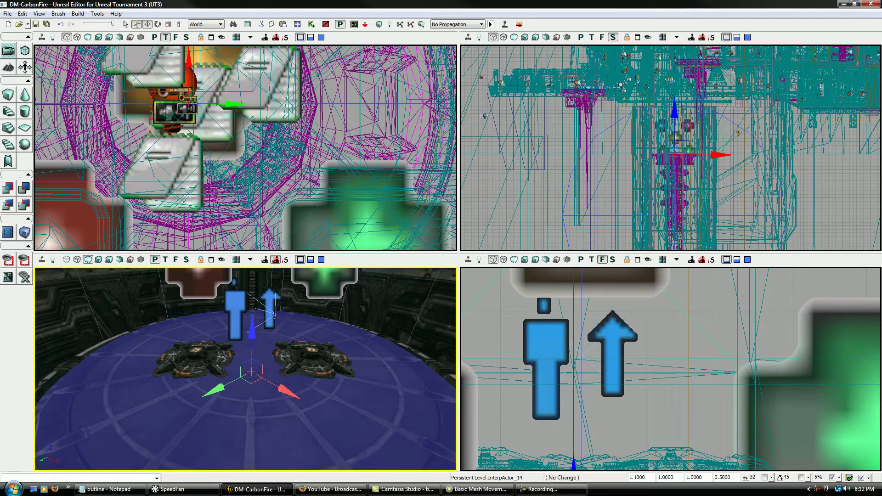
{"action": "right_click", "coordinate": [362, 409]}
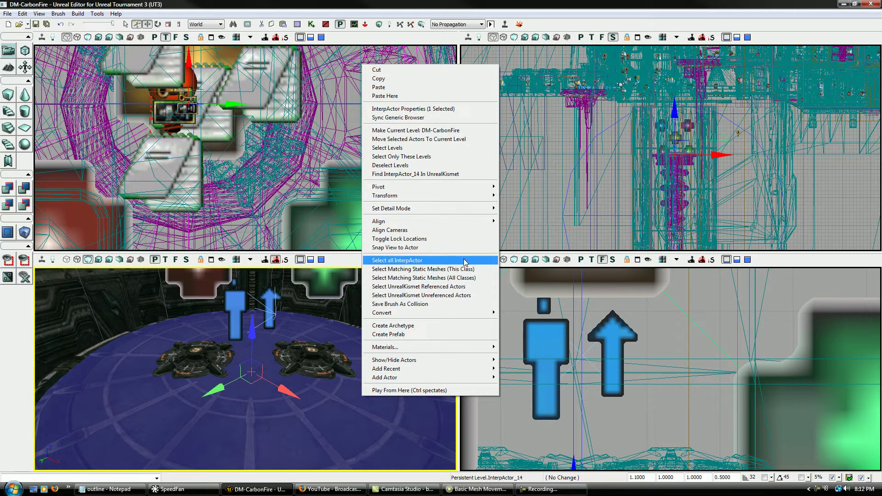
{"action": "left_click", "coordinate": [480, 296]}
{"action": "key", "text": "ctrl+z"}
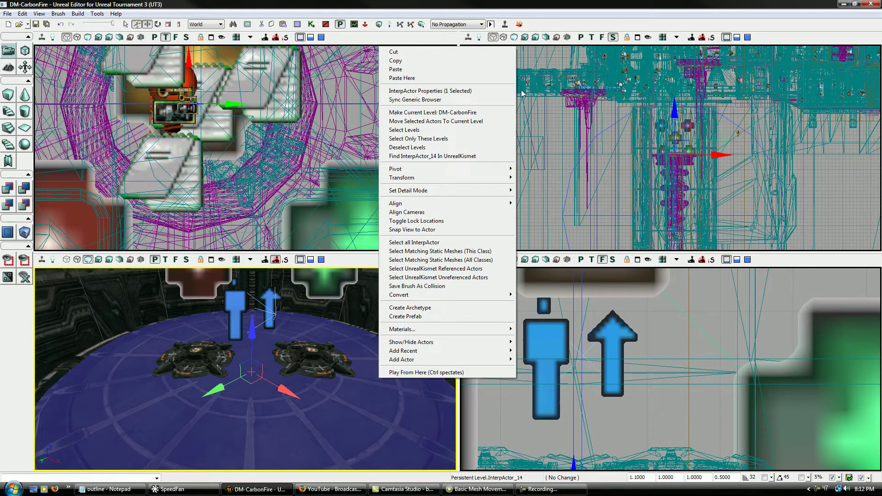
{"action": "left_click", "coordinate": [417, 4]}
Open UnrealKismet for DM-CarbonFire and examine the Automated perf testing group and the Level Loaded And Visible event's connections
{"action": "left_click", "coordinate": [311, 23]}
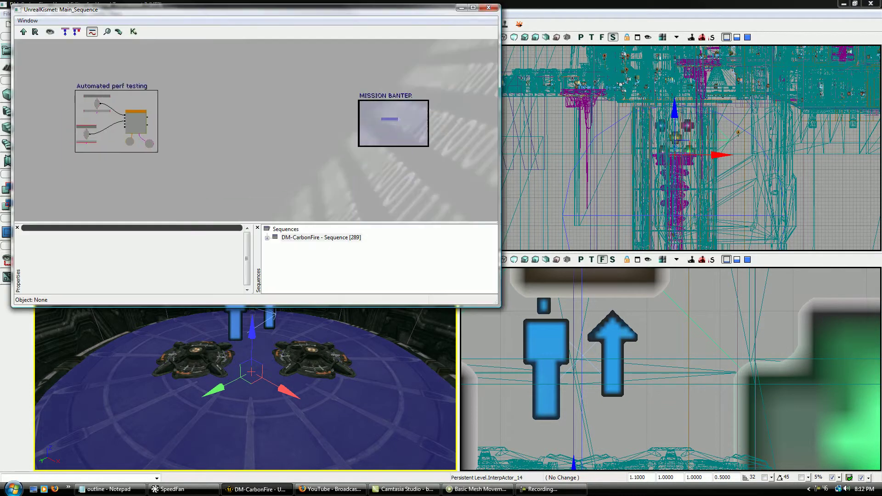
{"action": "scroll", "coordinate": [259, 159], "scroll_direction": "up", "scroll_amount": 5}
{"action": "left_click_drag", "start_coordinate": [157, 173], "coordinate": [437, 269]}
{"action": "left_click_drag", "start_coordinate": [256, 130], "coordinate": [278, 90]}
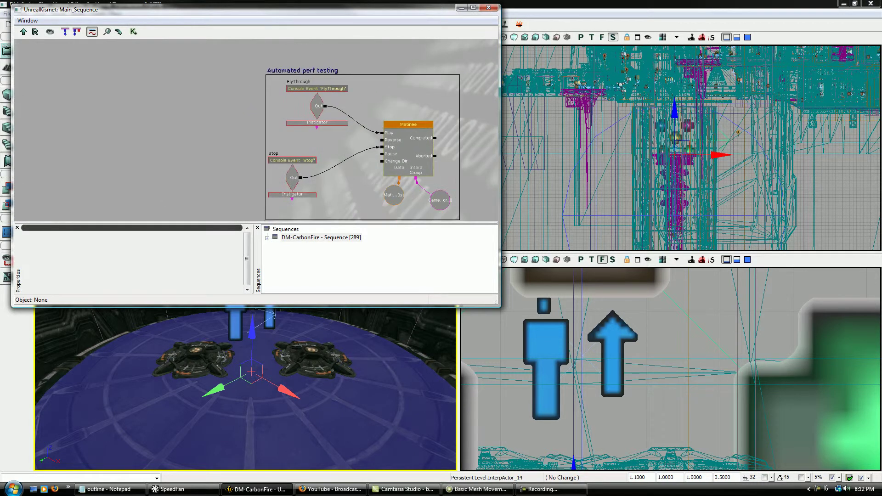
{"action": "left_click_drag", "start_coordinate": [322, 219], "coordinate": [271, 2]}
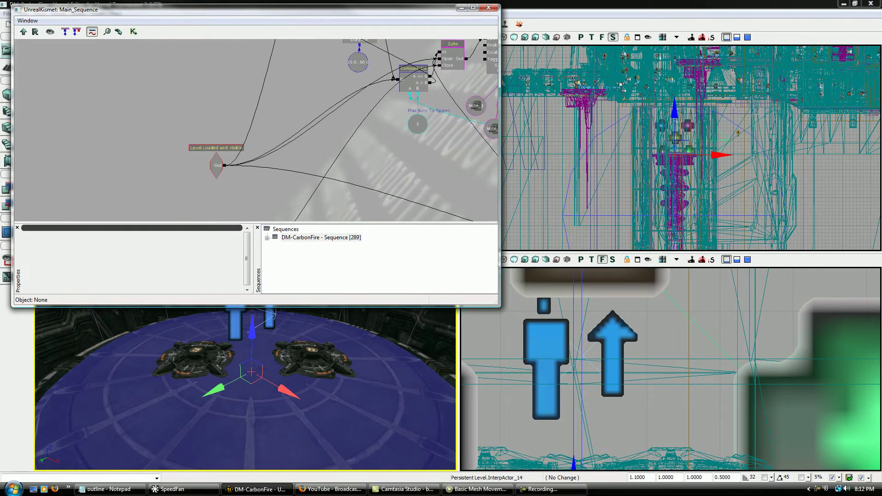
{"action": "left_click", "coordinate": [217, 167]}
{"action": "left_click_drag", "start_coordinate": [235, 193], "coordinate": [245, 173]}
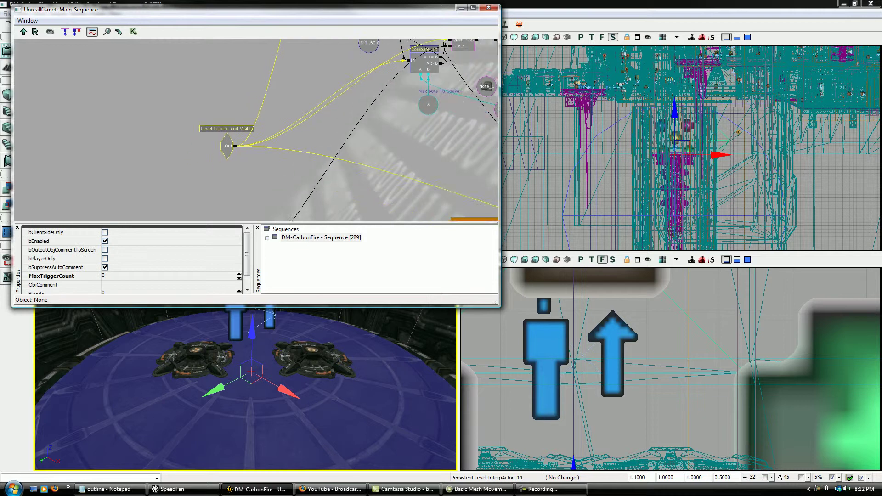
{"action": "scroll", "coordinate": [233, 197], "scroll_direction": "up", "scroll_amount": 2}
{"action": "scroll", "coordinate": [230, 177], "scroll_direction": "down", "scroll_amount": 4}
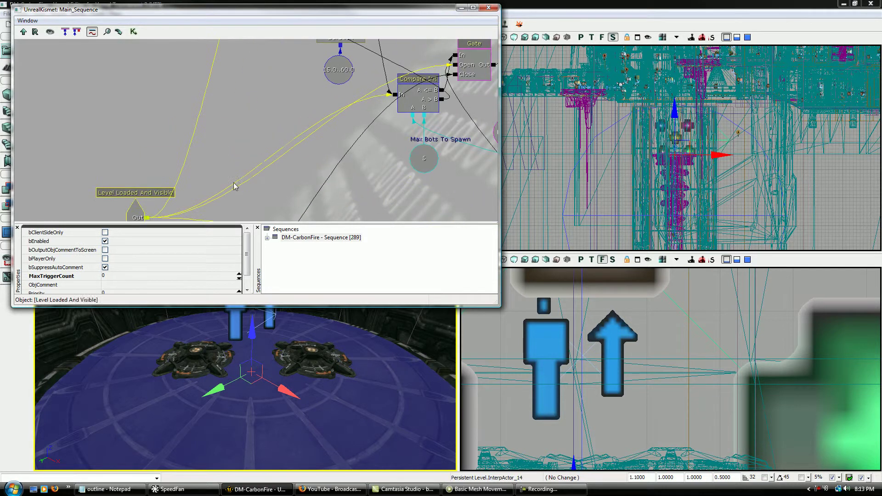
Locate in the level the InterpActors linked to the single-actor Matinee and to the trigger-driven Matinee with the Mover group
{"action": "double_click", "coordinate": [258, 159]}
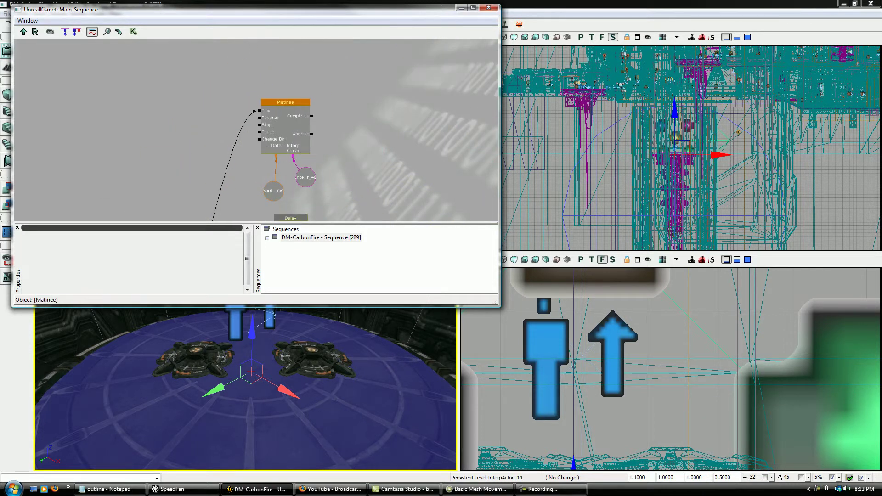
{"action": "double_click", "coordinate": [305, 177]}
{"action": "left_click_drag", "start_coordinate": [291, 218], "coordinate": [322, 108]}
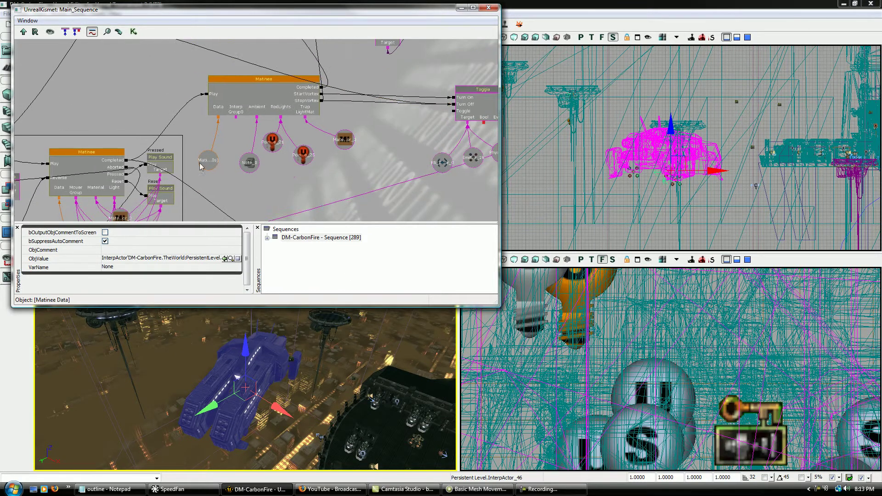
{"action": "left_click_drag", "start_coordinate": [307, 159], "coordinate": [335, 124]}
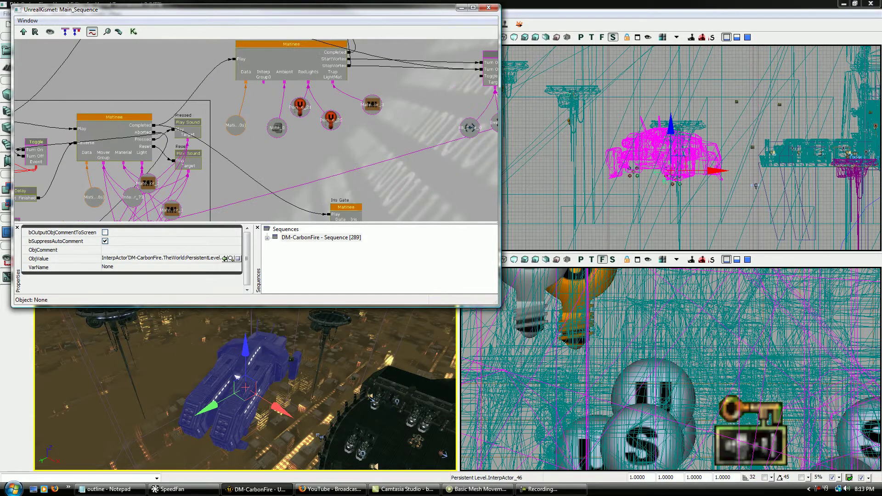
{"action": "left_click_drag", "start_coordinate": [133, 206], "coordinate": [326, 145]}
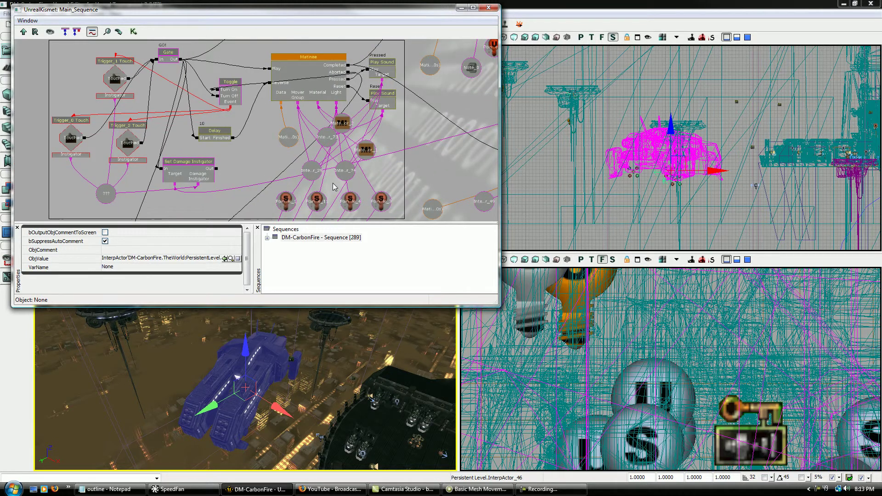
{"action": "double_click", "coordinate": [326, 144]}
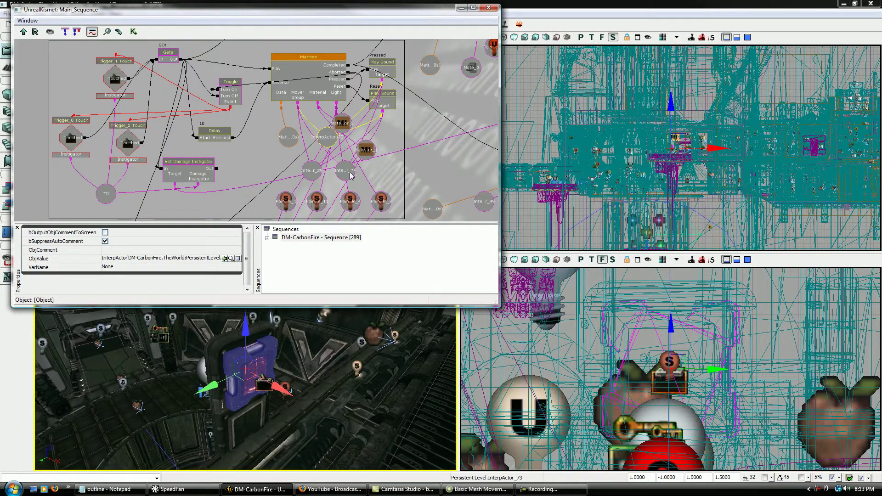
{"action": "double_click", "coordinate": [351, 175]}
Locate InterpActor_14 from the Piston (Udamage and Berserk) group in the level and view the round platform from above
{"action": "left_click_drag", "start_coordinate": [350, 173], "coordinate": [367, 43]}
{"action": "left_click", "coordinate": [298, 167]}
{"action": "double_click", "coordinate": [296, 164]}
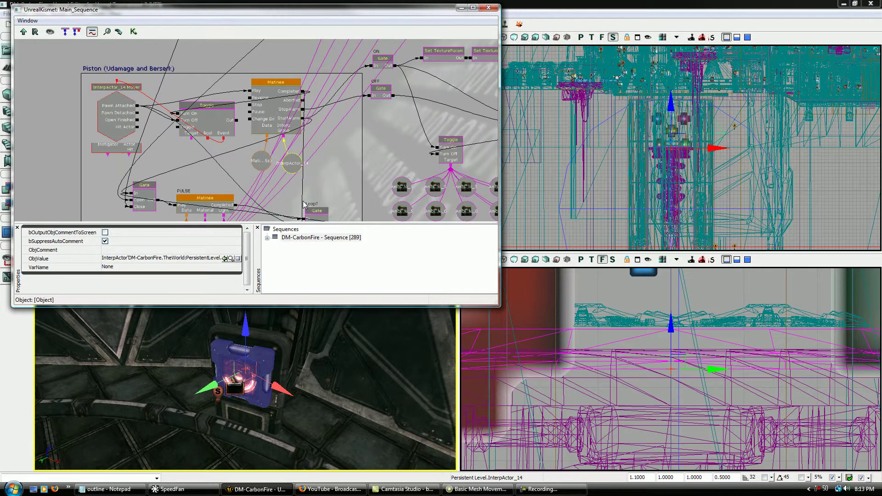
{"action": "left_click_drag", "start_coordinate": [276, 368], "coordinate": [275, 423]}
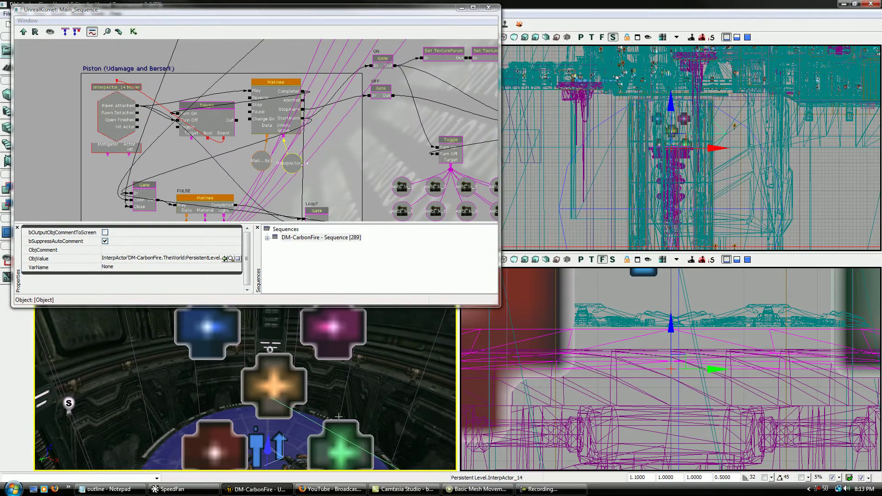
{"action": "right_click_drag", "start_coordinate": [276, 377], "coordinate": [264, 423]}
{"action": "right_click_drag", "start_coordinate": [264, 390], "coordinate": [228, 393]}
{"action": "left_click_drag", "start_coordinate": [257, 423], "coordinate": [258, 432]}
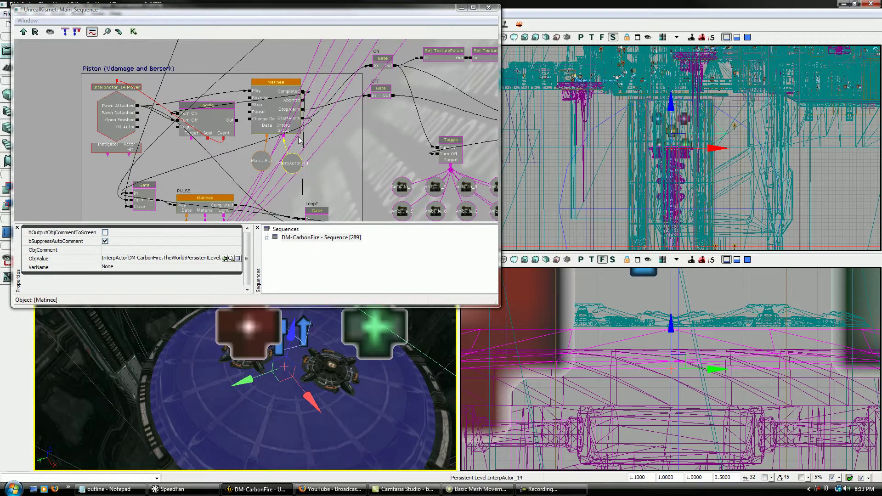
Open the piston platform's Matinee, examine its motion up to about 10.55 seconds, and select the Movement track
{"action": "double_click", "coordinate": [272, 103]}
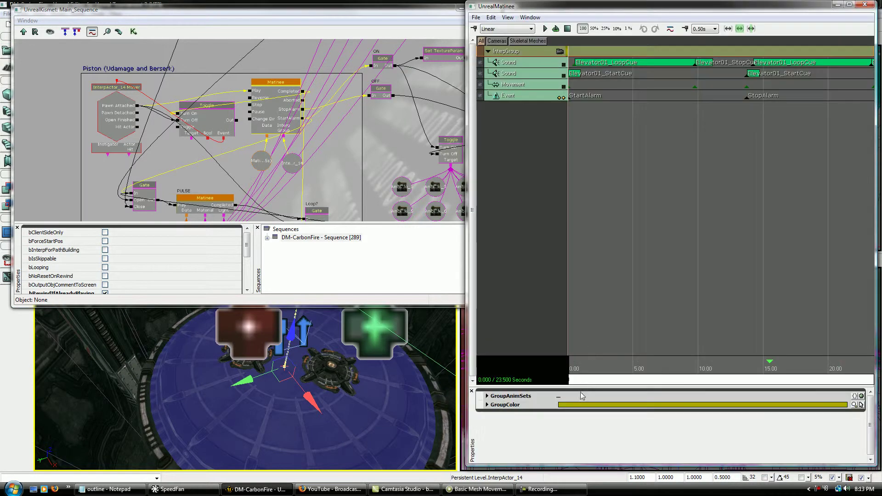
{"action": "left_click", "coordinate": [476, 13]}
{"action": "left_click", "coordinate": [489, 8]}
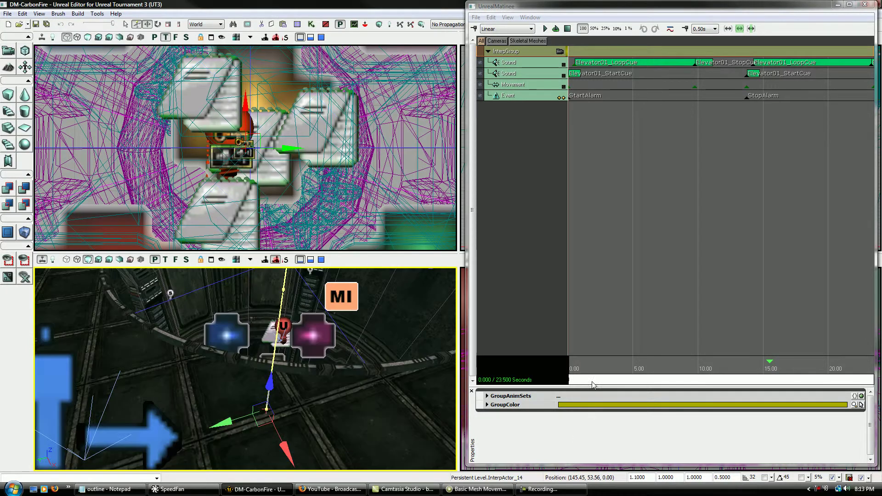
{"action": "left_click_drag", "start_coordinate": [574, 365], "coordinate": [589, 368]}
{"action": "left_click_drag", "start_coordinate": [424, 383], "coordinate": [424, 367]}
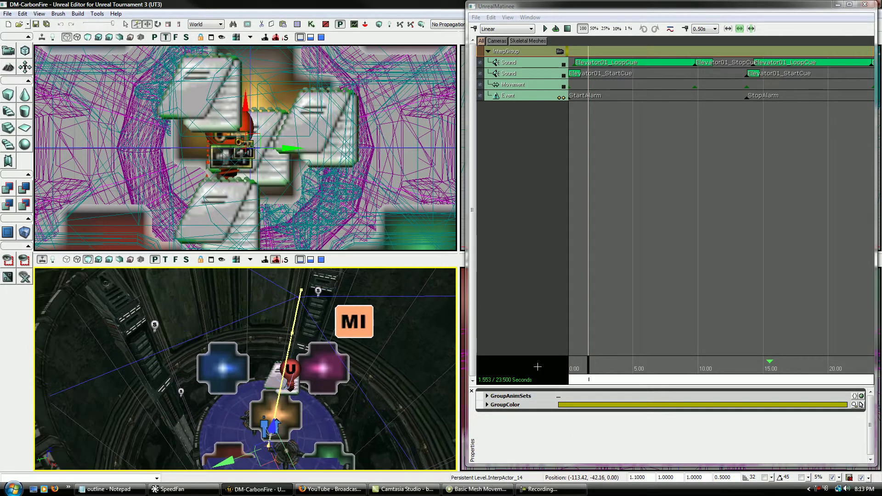
{"action": "left_click_drag", "start_coordinate": [589, 367], "coordinate": [706, 363]}
{"action": "right_click_drag", "start_coordinate": [399, 362], "coordinate": [506, 218]}
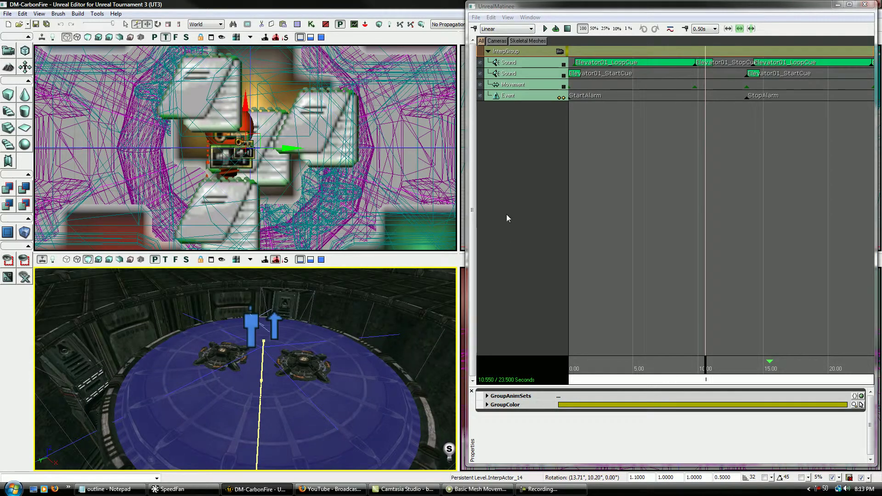
{"action": "left_click", "coordinate": [511, 86]}
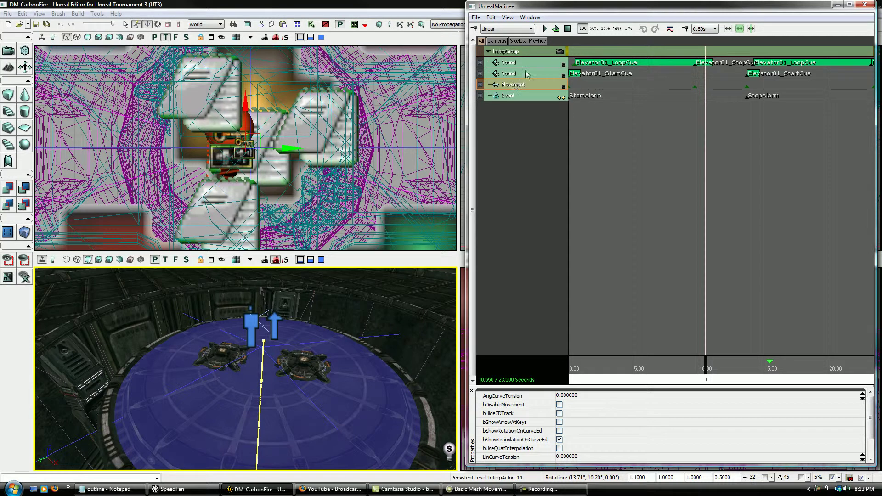
Examine the Event, Sound and Movement tracks of the piston platform's Matinee, select the 13.75-second movement key and preview the motion around it
{"action": "left_click", "coordinate": [520, 95]}
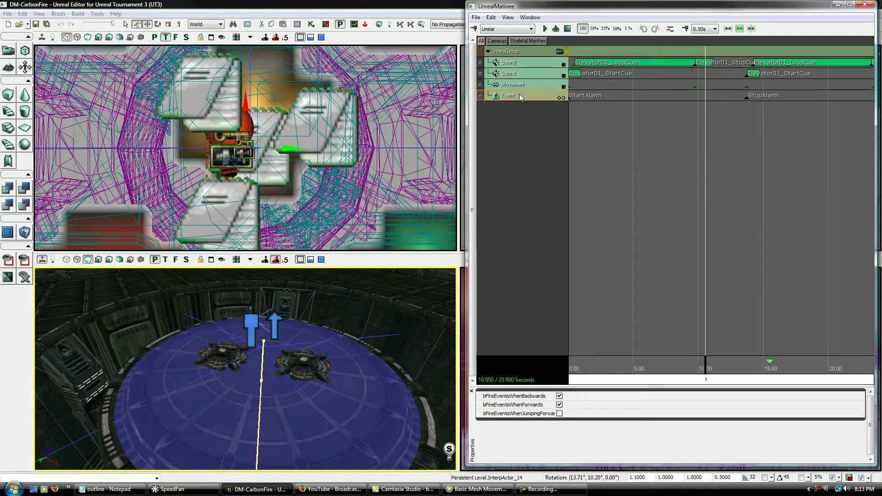
{"action": "left_click", "coordinate": [526, 62]}
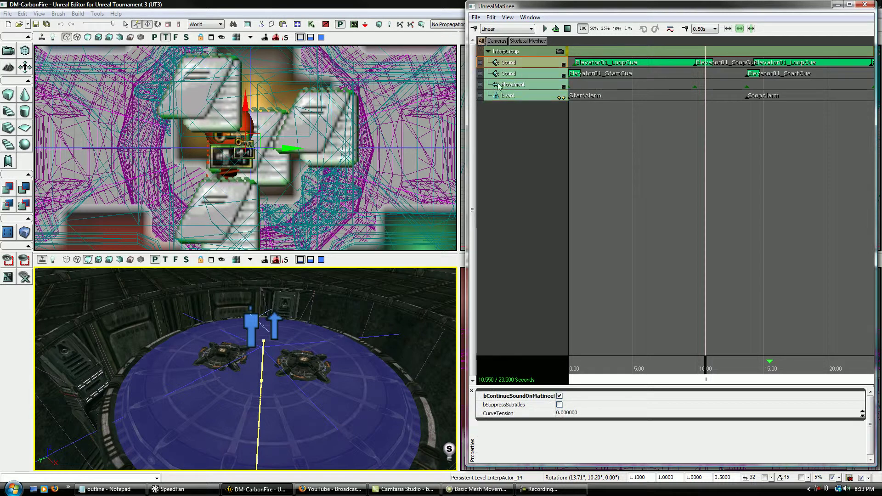
{"action": "left_click", "coordinate": [534, 85]}
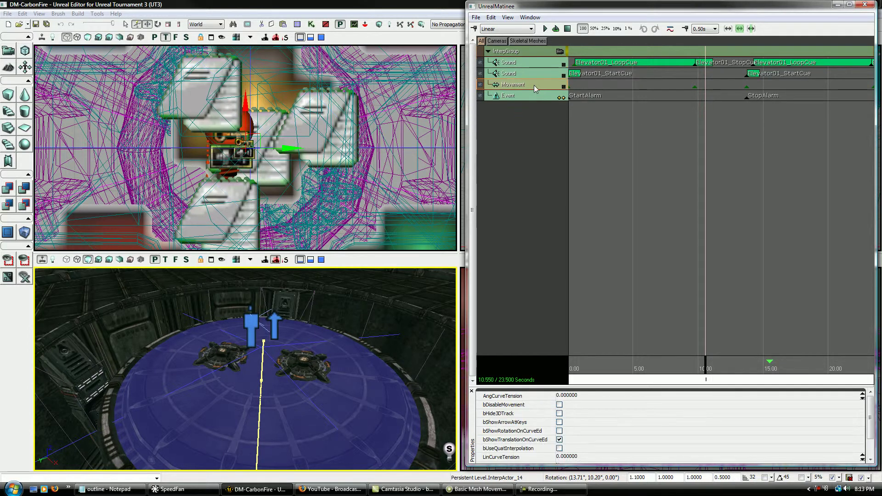
{"action": "left_click", "coordinate": [696, 86]}
{"action": "left_click", "coordinate": [747, 86]}
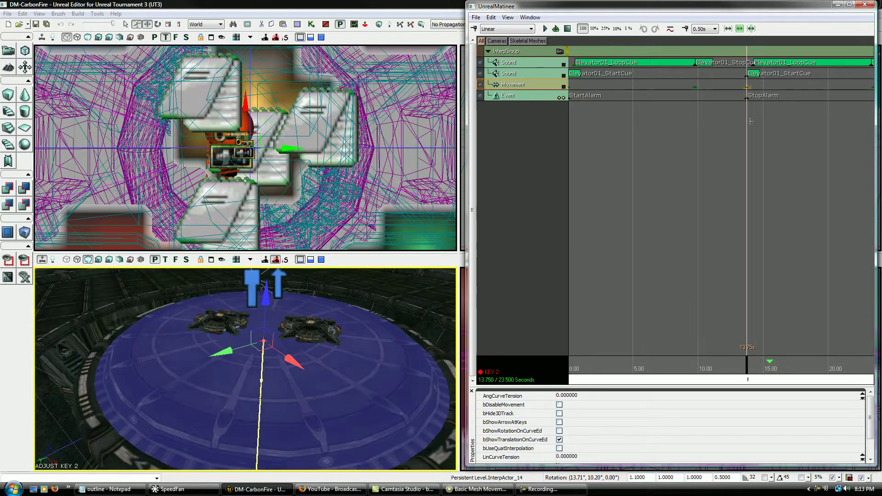
{"action": "left_click_drag", "start_coordinate": [652, 380], "coordinate": [720, 385]}
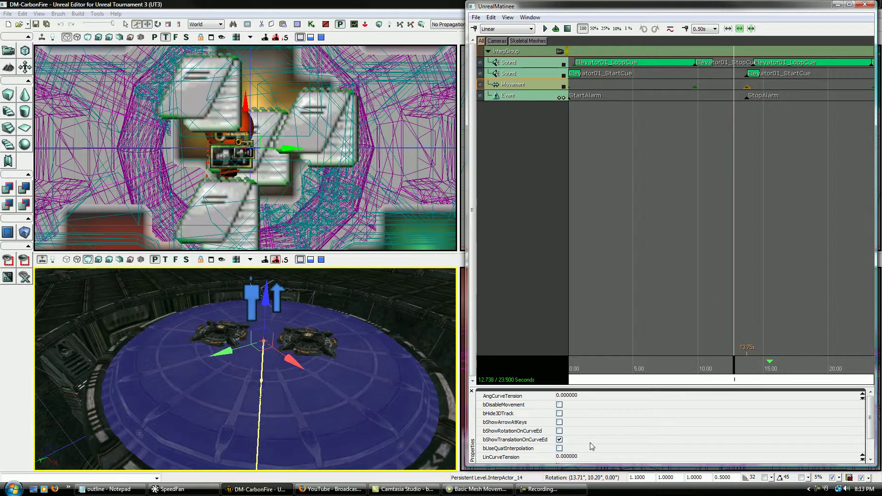
Preview the platform's motion back to the start with bUseQuatInterpolation enabled, turn that option off again and close Matinee
{"action": "left_click", "coordinate": [560, 448]}
{"action": "left_click_drag", "start_coordinate": [734, 373], "coordinate": [558, 346]}
{"action": "left_click", "coordinate": [559, 448]}
{"action": "scroll", "coordinate": [772, 346], "scroll_direction": "down", "scroll_amount": 2}
{"action": "scroll", "coordinate": [772, 345], "scroll_direction": "up", "scroll_amount": 2}
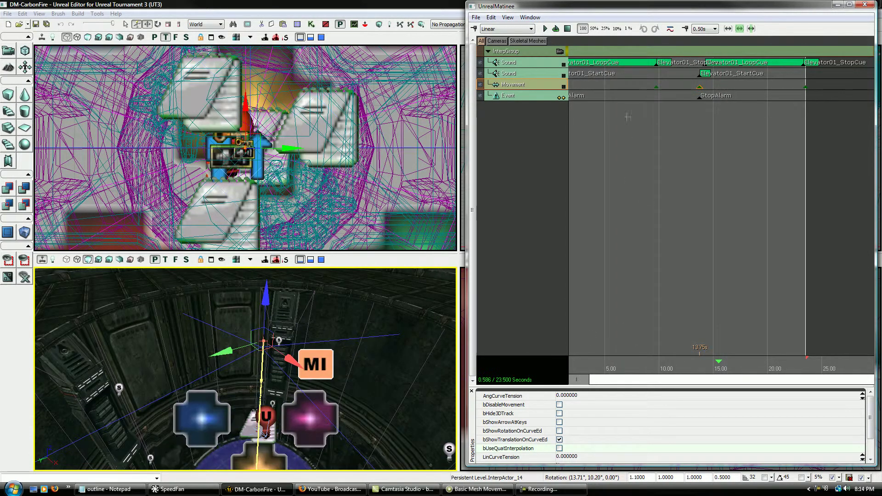
{"action": "left_click", "coordinate": [865, 4]}
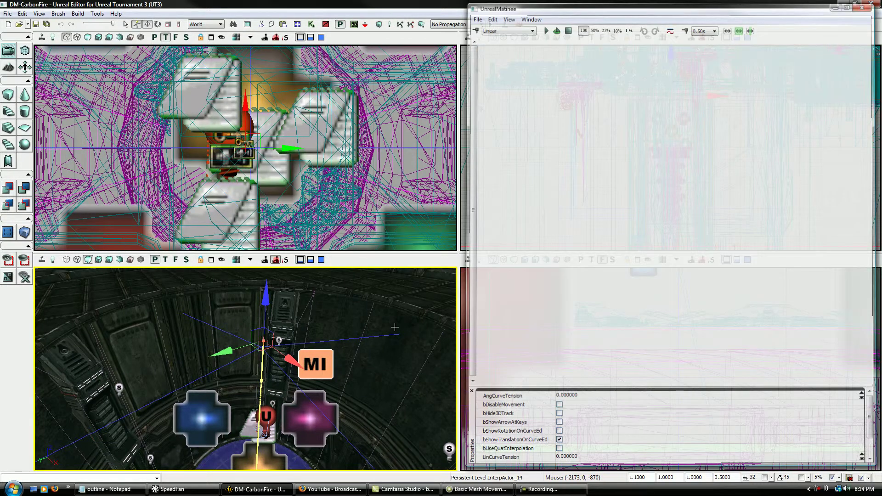
Fly through the level's interior in the perspective view to survey its walls, corridors and floor areas
{"action": "right_click_drag", "start_coordinate": [395, 327], "coordinate": [453, 303]}
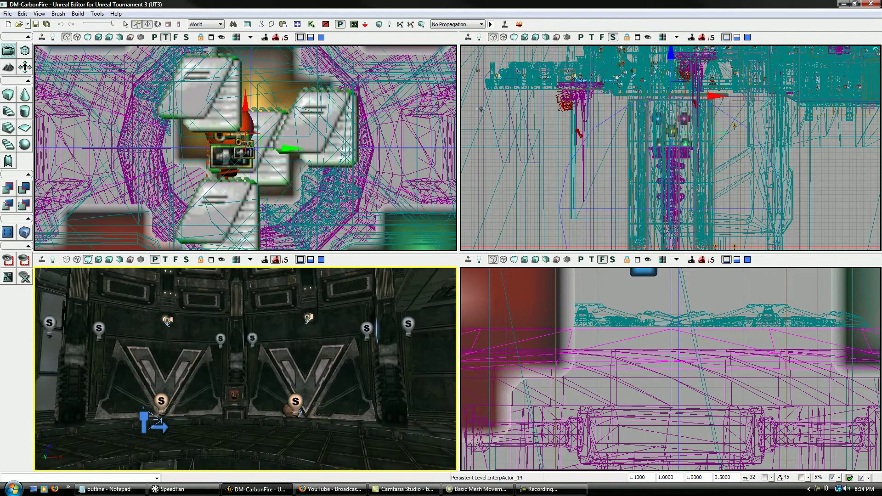
{"action": "left_click_drag", "start_coordinate": [245, 368], "coordinate": [391, 321]}
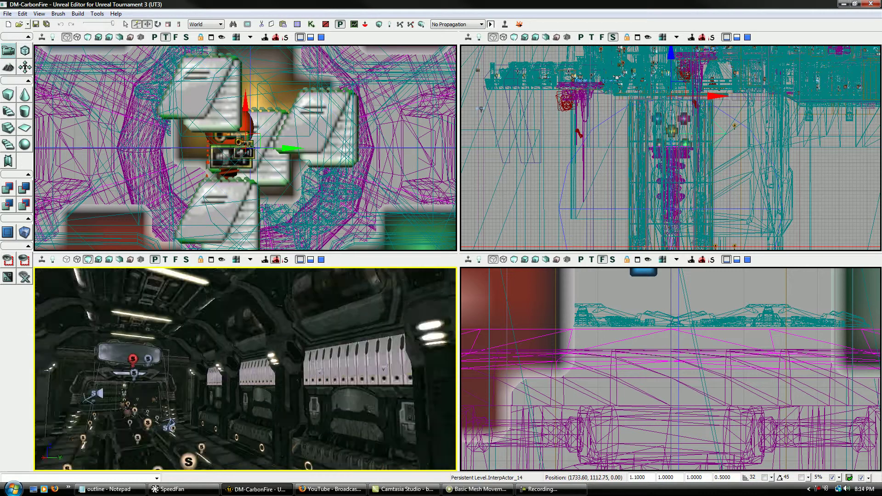
{"action": "right_click_drag", "start_coordinate": [390, 321], "coordinate": [321, 322]}
{"action": "left_click_drag", "start_coordinate": [321, 322], "coordinate": [152, 271]}
{"action": "left_click_drag", "start_coordinate": [353, 462], "coordinate": [350, 422]}
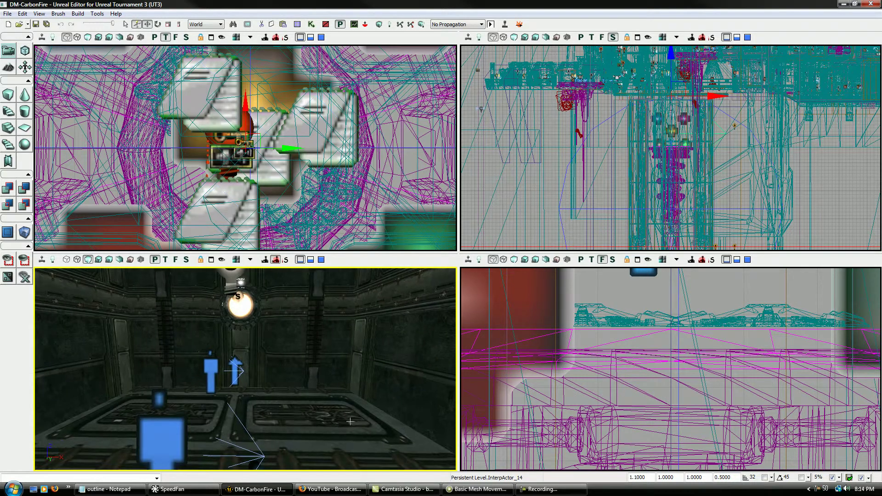
Review the Piston (Udamage and Berserk) group's event and Matinee connections in UnrealKismet, and close it
{"action": "left_click", "coordinate": [311, 24]}
{"action": "left_click_drag", "start_coordinate": [381, 169], "coordinate": [468, 140]}
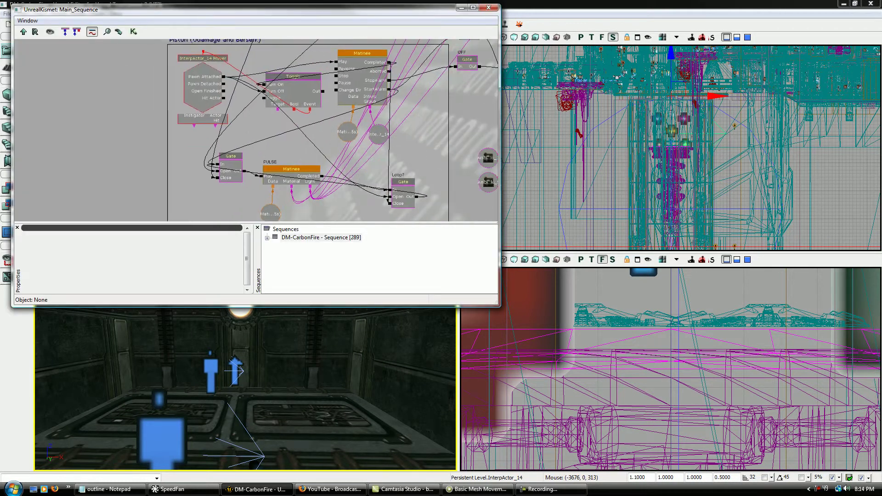
{"action": "left_click", "coordinate": [489, 7]}
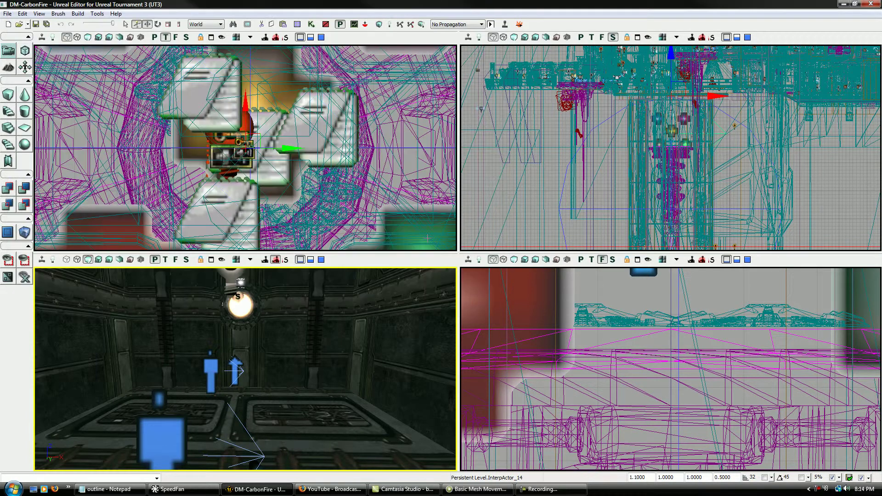
Reopen the recently used Tutorial1.ut3 map in place of DM-CarbonFire
{"action": "left_click", "coordinate": [28, 24]}
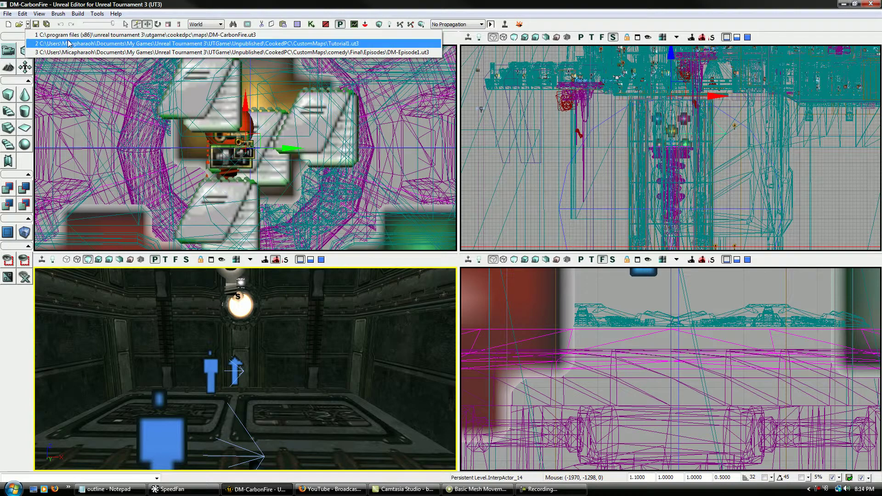
{"action": "left_click", "coordinate": [69, 44]}
{"action": "left_click", "coordinate": [478, 273]}
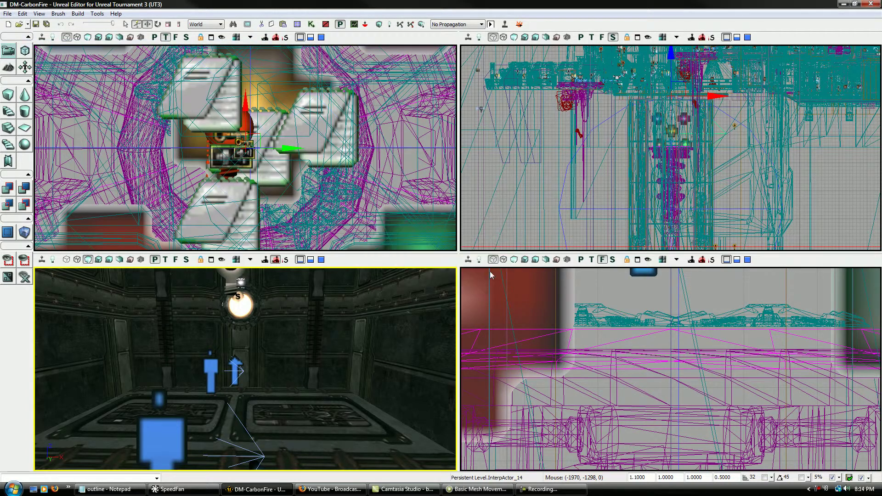